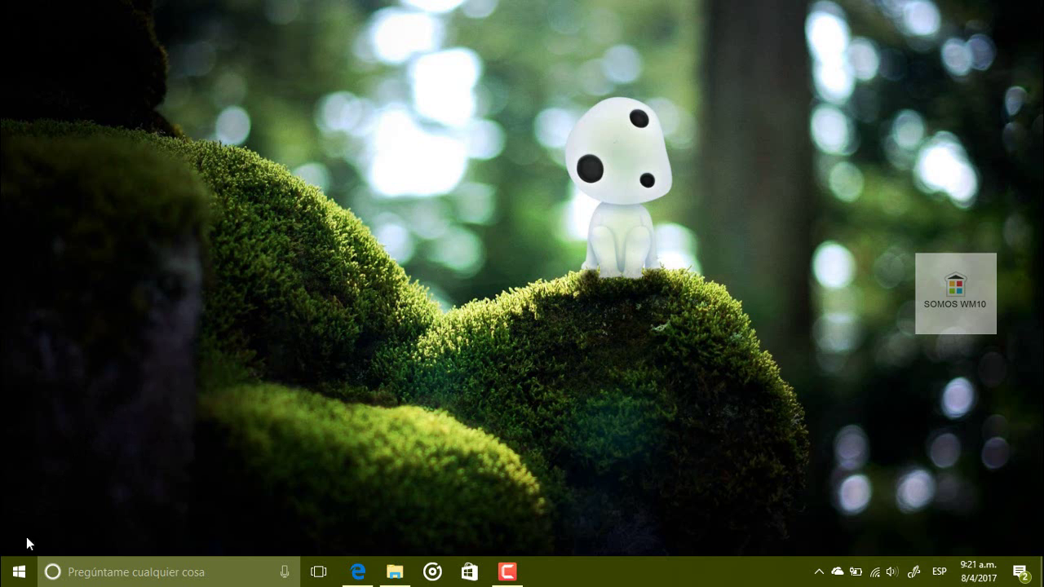
# Look over the Start menu tiles and the Start quick-access menu, closing each one
pyautogui.click(18, 572)
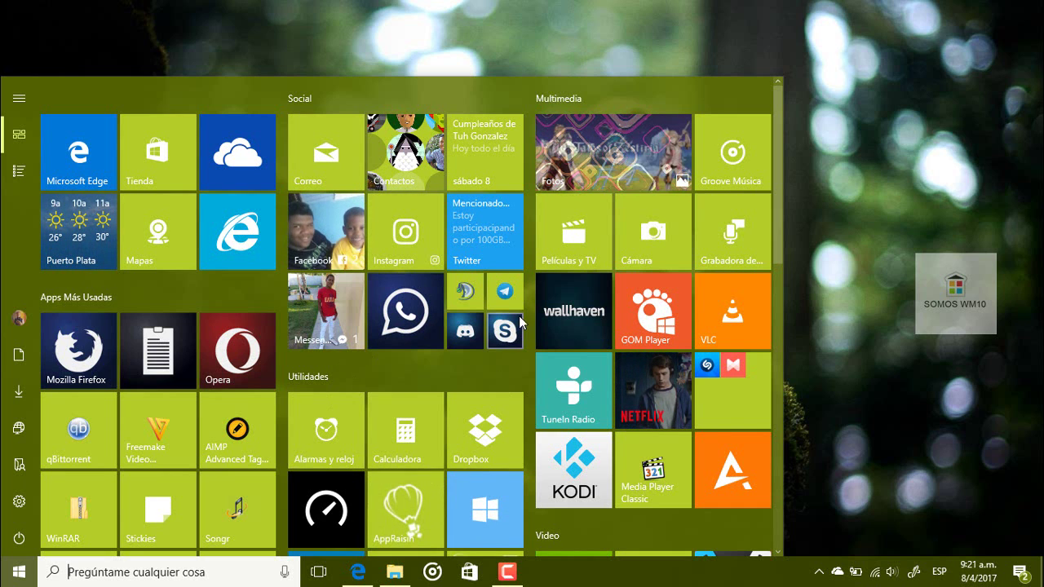
pyautogui.click(826, 317)
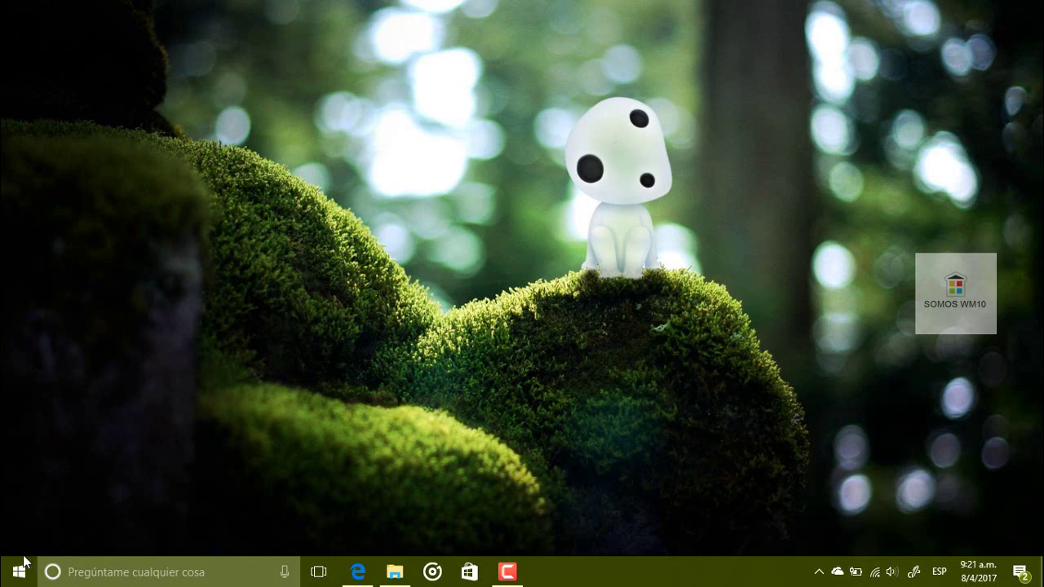
pyautogui.rightClick(24, 562)
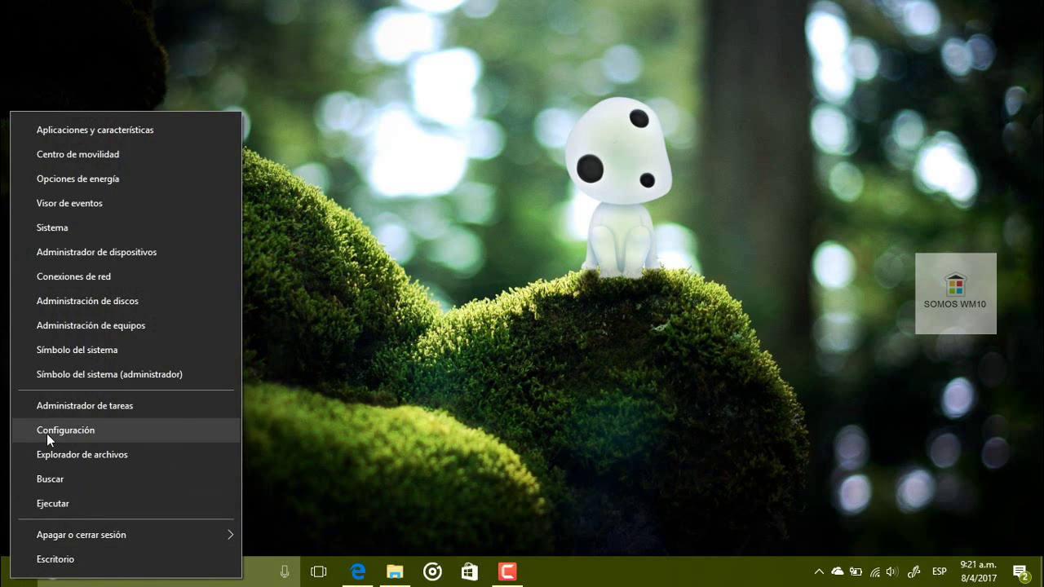
pyautogui.click(425, 402)
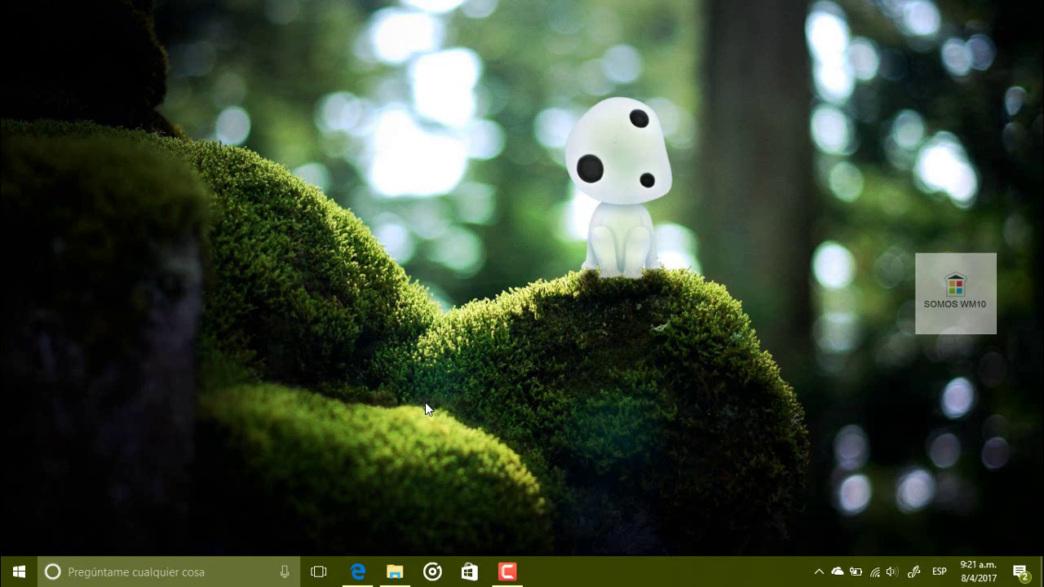
# Search for "panel de", open Panel de control, look over its categories and close the window
pyautogui.click(173, 572)
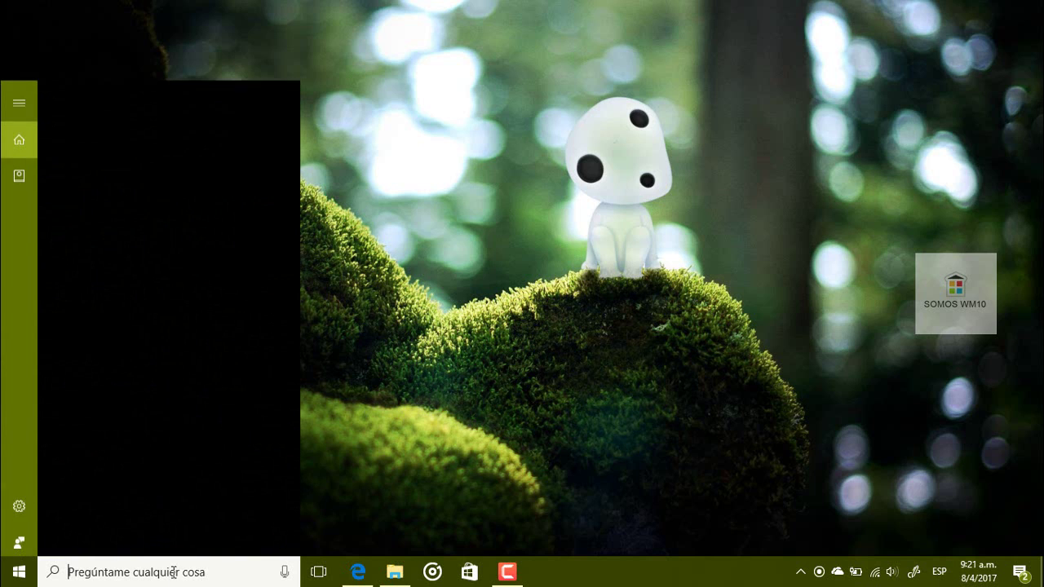
pyautogui.write('panel d')
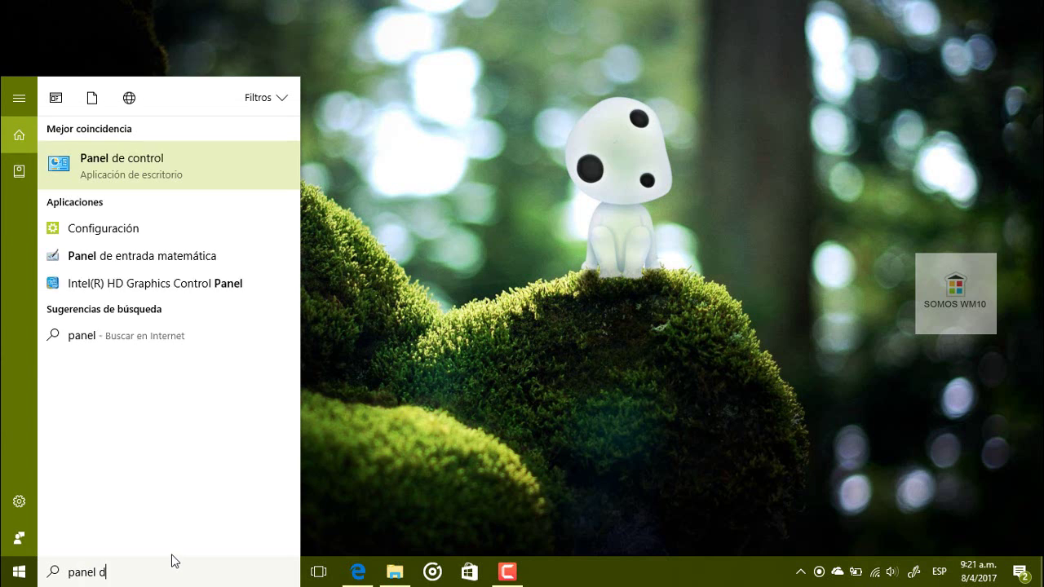
pyautogui.write('e')
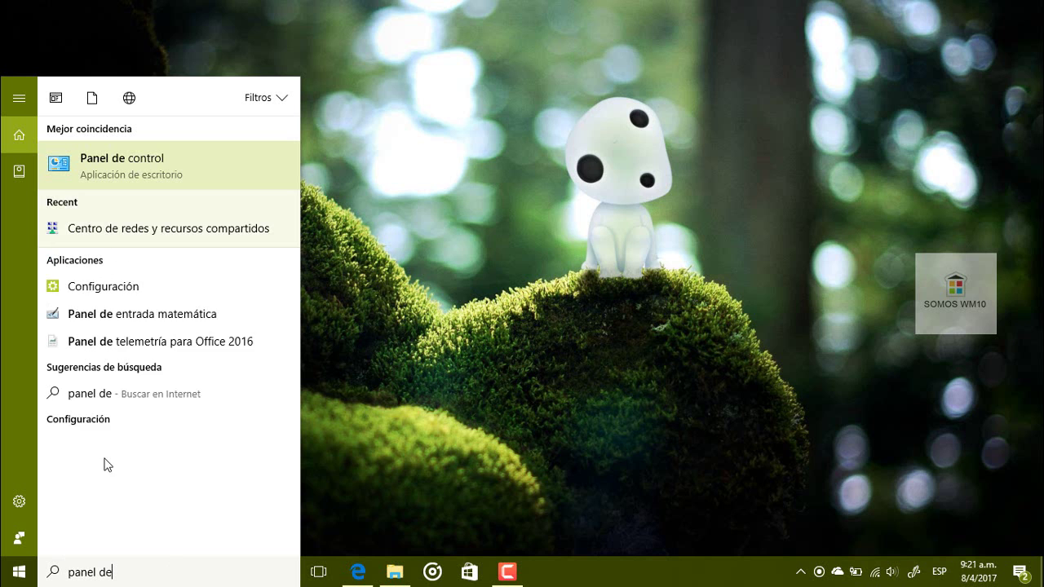
pyautogui.click(121, 168)
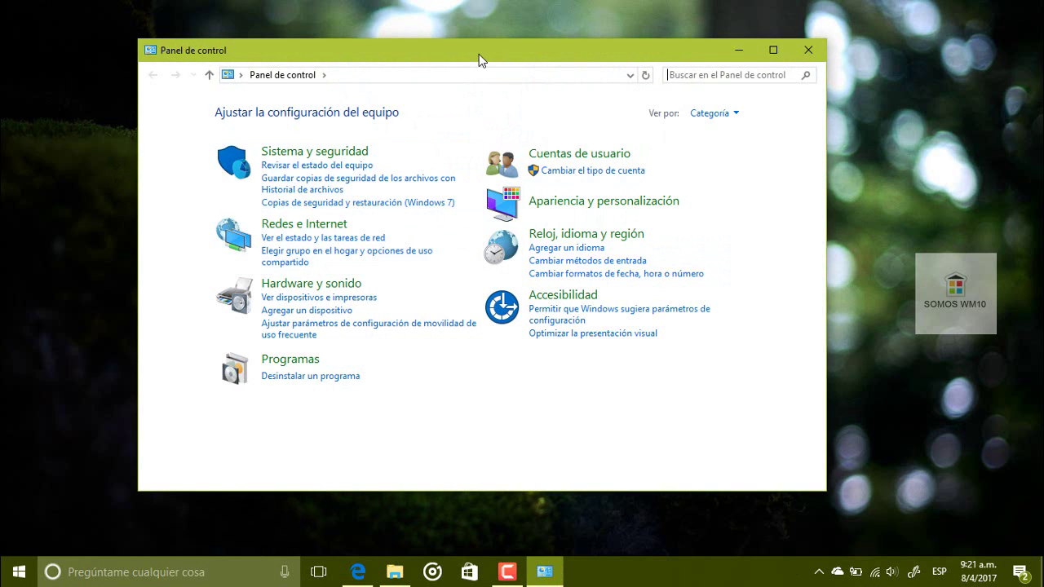
pyautogui.moveTo(479, 59); pyautogui.dragTo(553, 67)
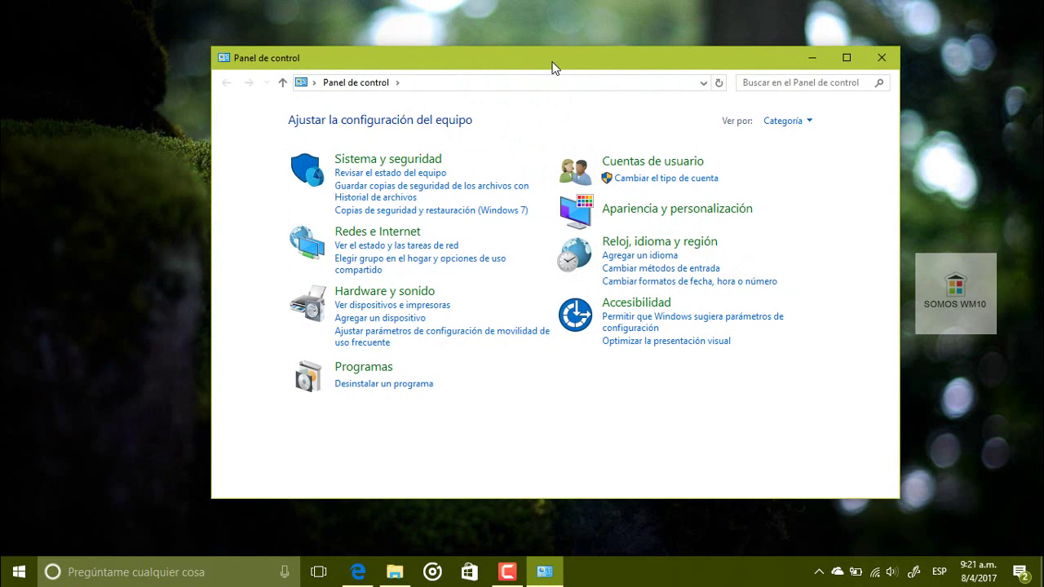
pyautogui.click(882, 58)
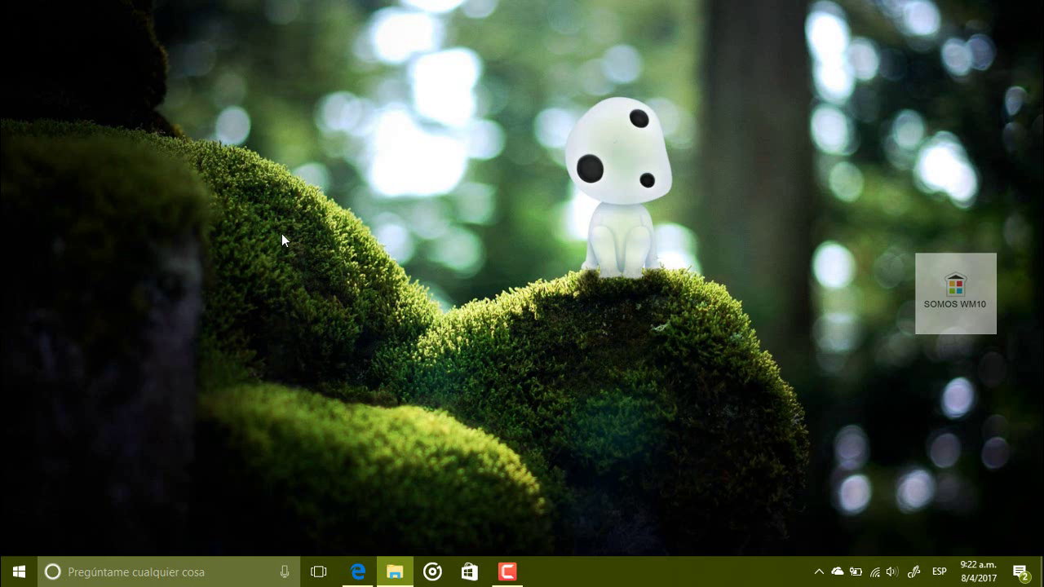
# Open the Start menu and look through its tile groups down to the Office and Juegos (Escritorio) groups
pyautogui.click(26, 561)
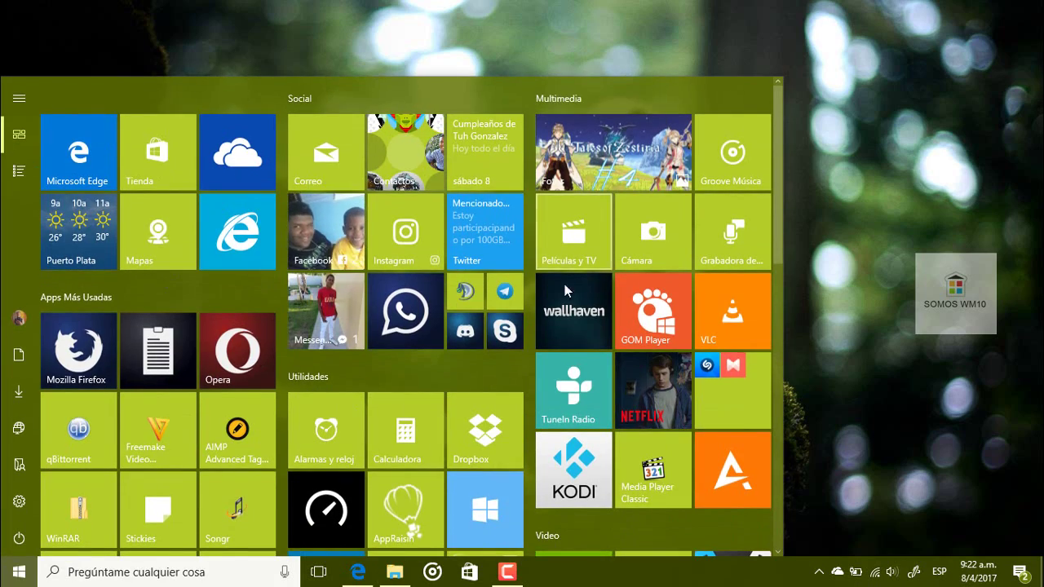
pyautogui.scroll(-5, 172, 291)
pyautogui.scroll(3, 101, 201)
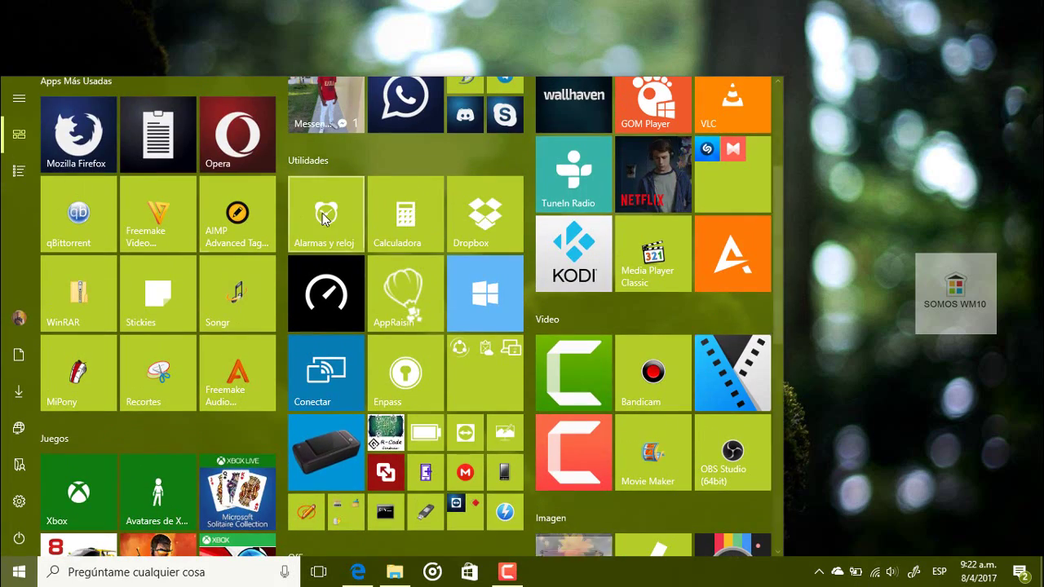
pyautogui.scroll(3, 531, 308)
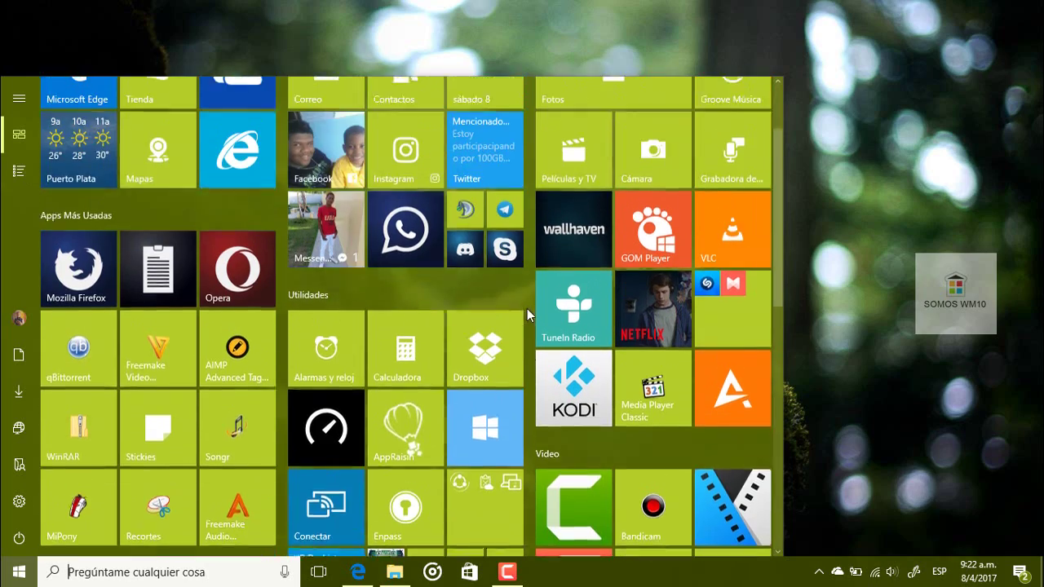
pyautogui.scroll(-4, 516, 298)
pyautogui.scroll(-2, 512, 295)
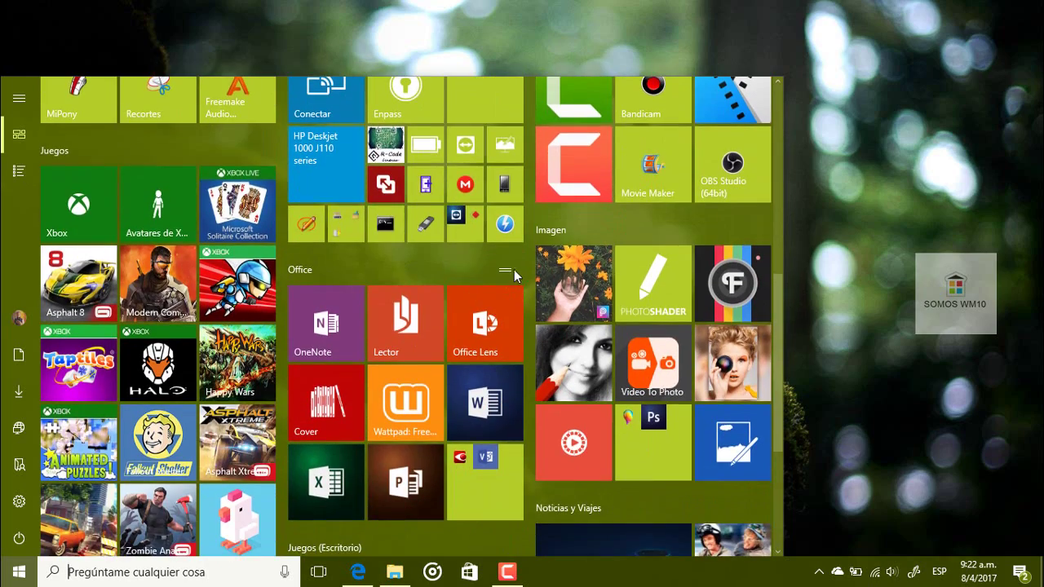
pyautogui.scroll(-3, 474, 236)
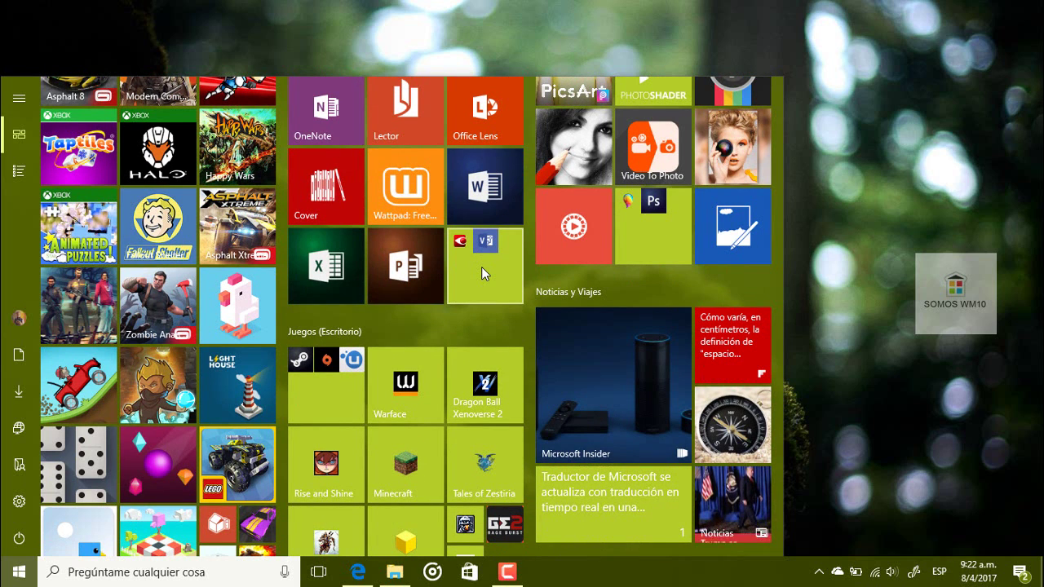
# Expand and collapse the tile folders in the Office and Juegos (Escritorio) groups to view the apps inside
pyautogui.click(481, 266)
pyautogui.click(481, 266)
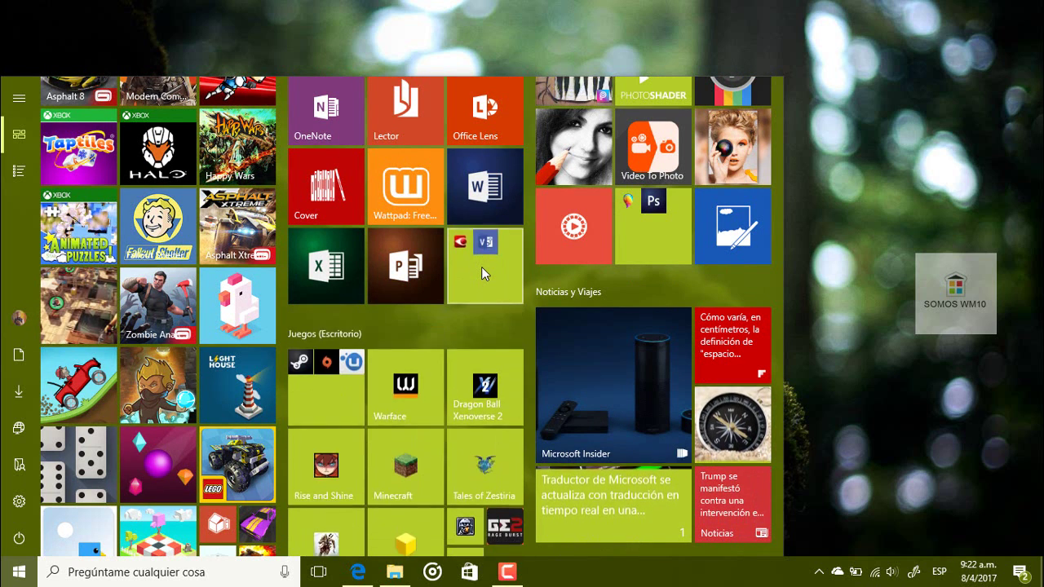
pyautogui.click(481, 266)
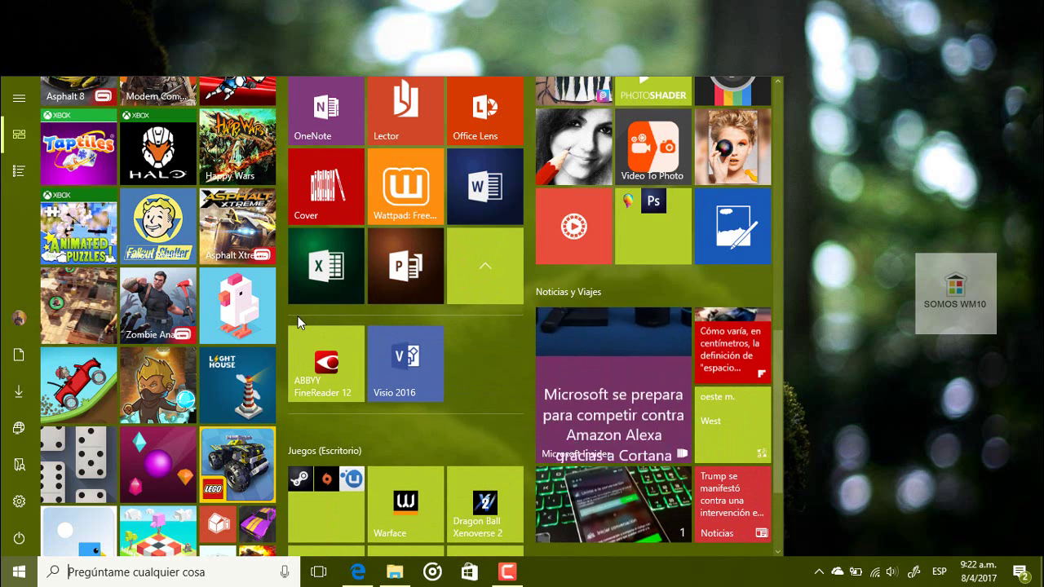
pyautogui.click(502, 278)
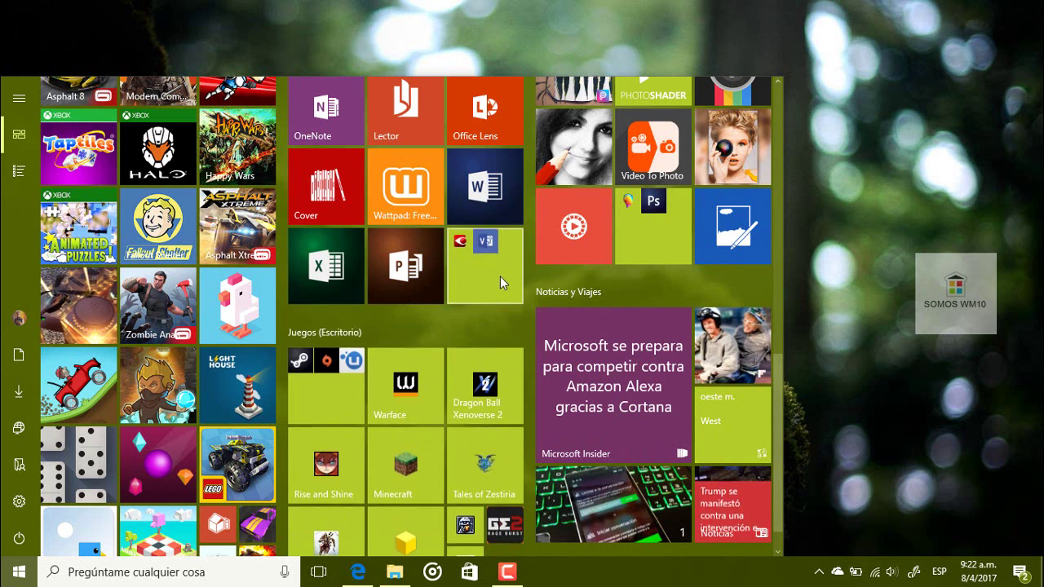
pyautogui.scroll(-1, 489, 266)
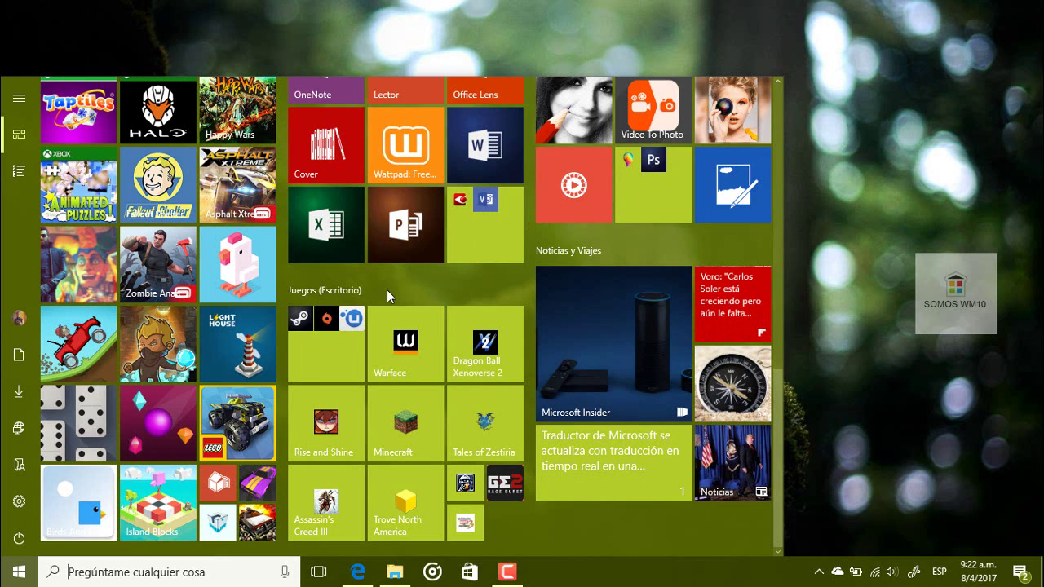
pyautogui.click(315, 358)
pyautogui.click(315, 359)
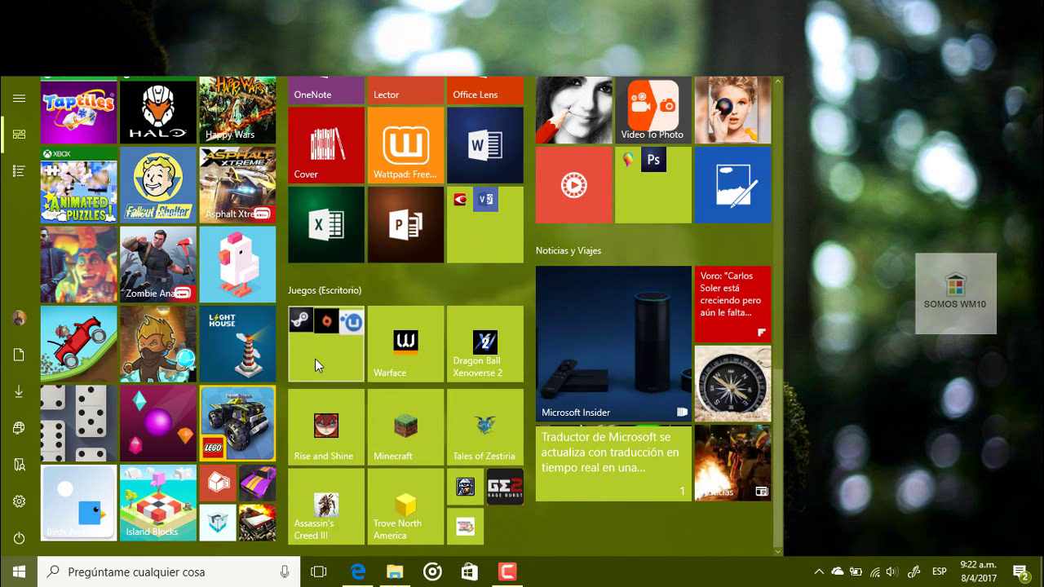
# Combine the PowerPoint tile with the Excel tile in an Office group folder and move both tiles back out
pyautogui.click(399, 232)
pyautogui.moveTo(395, 237); pyautogui.dragTo(325, 236)
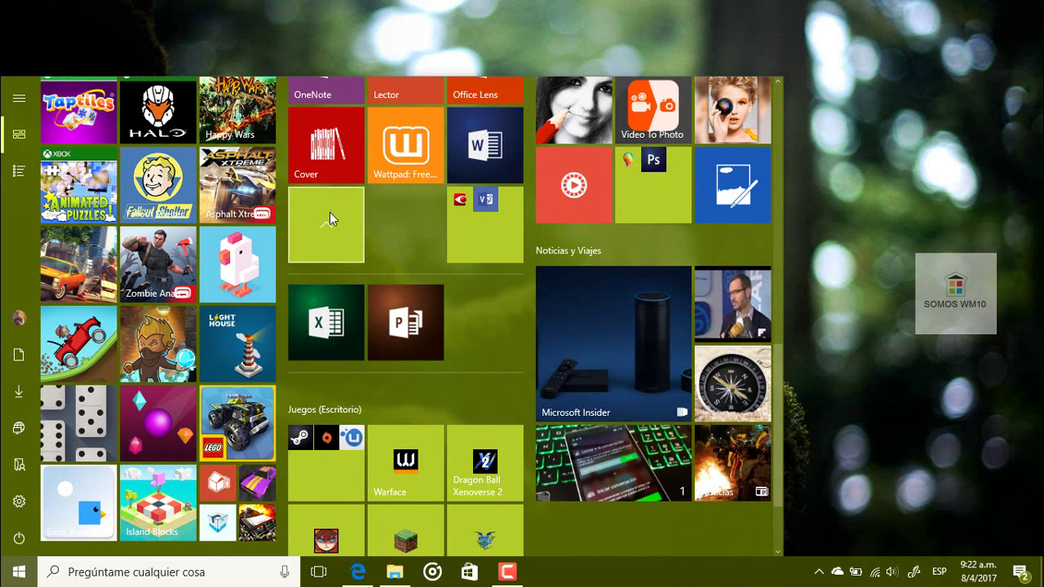
pyautogui.moveTo(408, 298); pyautogui.dragTo(400, 221)
pyautogui.click(316, 229)
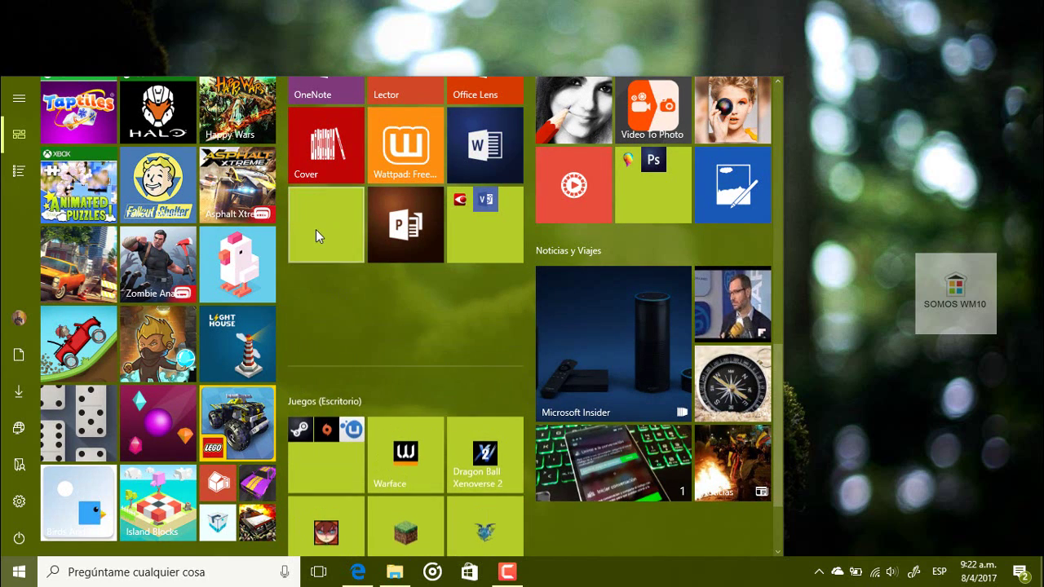
pyautogui.moveTo(316, 329); pyautogui.dragTo(327, 230)
# Switch the Start menu to the full app list, look through it and close the menu
pyautogui.scroll(5, 424, 335)
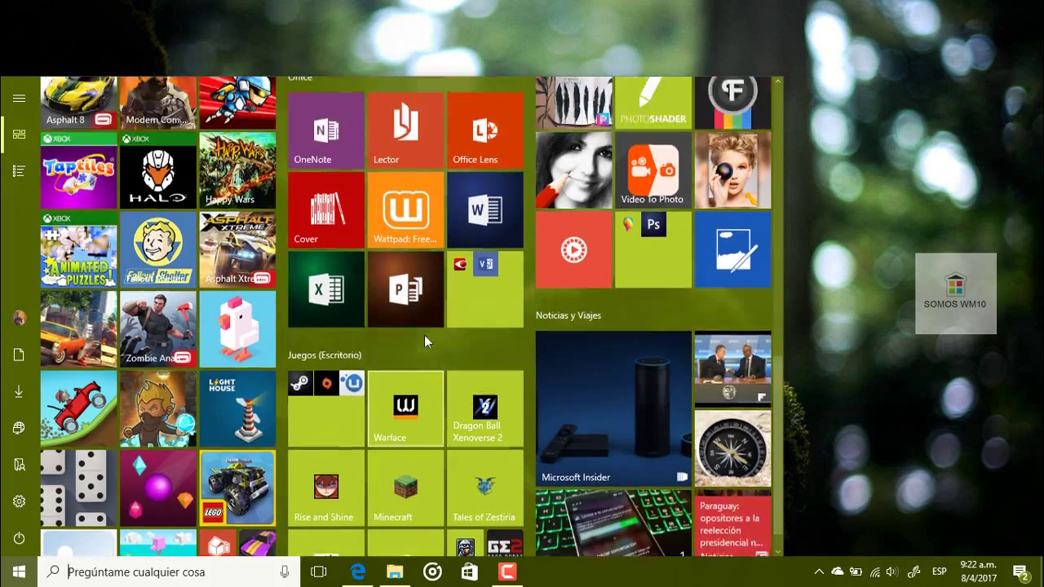
pyautogui.click(18, 176)
pyautogui.scroll(-8, 151, 253)
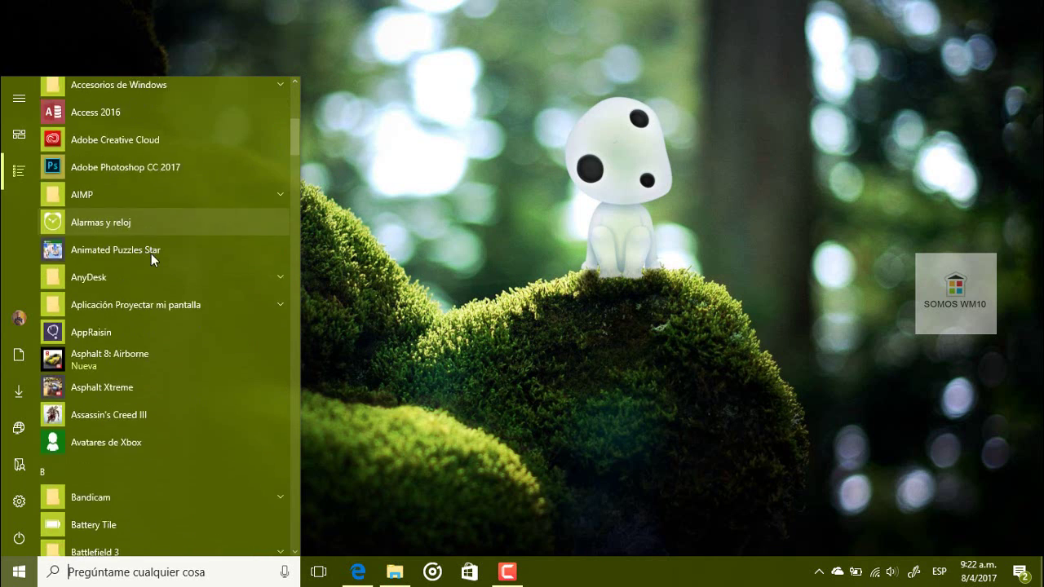
pyautogui.scroll(7, 150, 257)
pyautogui.scroll(2, 152, 261)
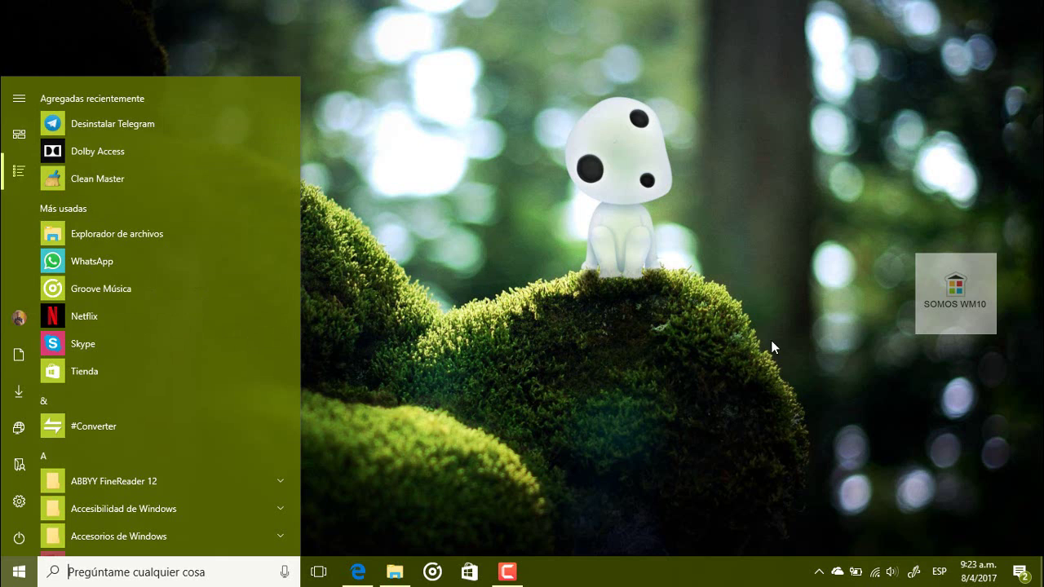
pyautogui.click(618, 403)
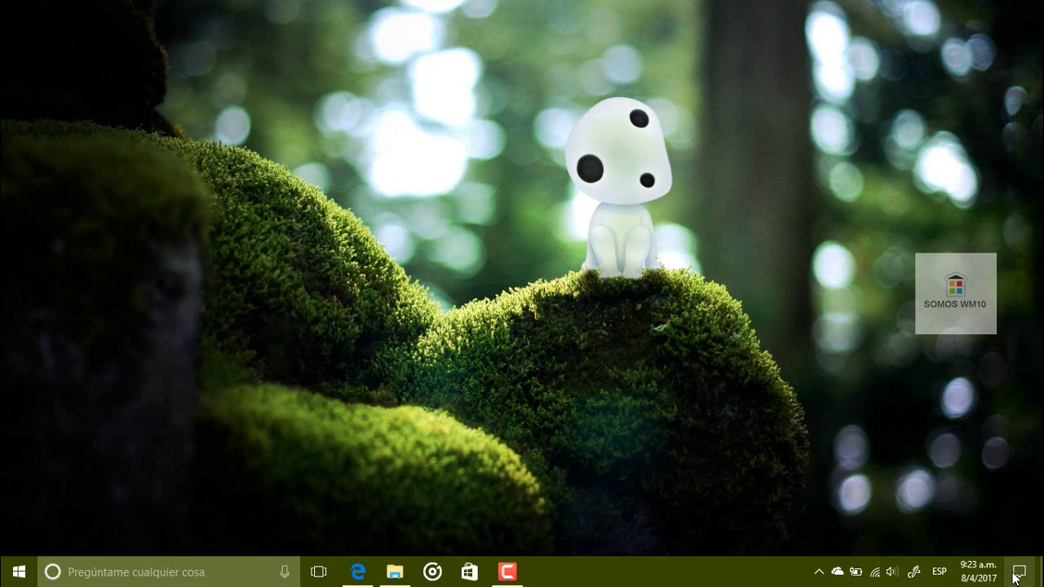
# Open Configuración through the action center and review the Aplicaciones predeterminadas page under Aplicaciones
pyautogui.click(1016, 575)
pyautogui.click(998, 533)
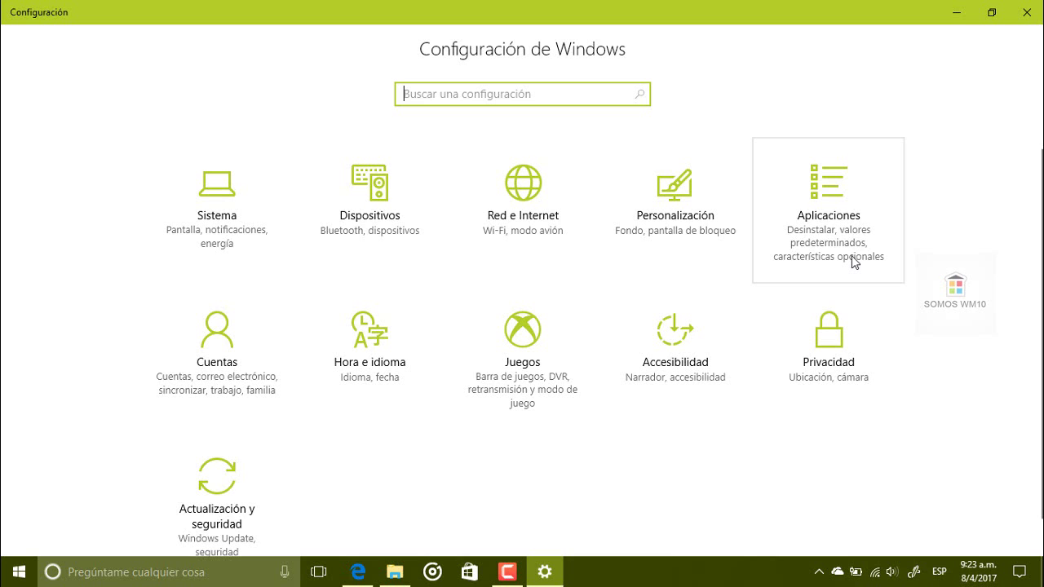
pyautogui.click(814, 206)
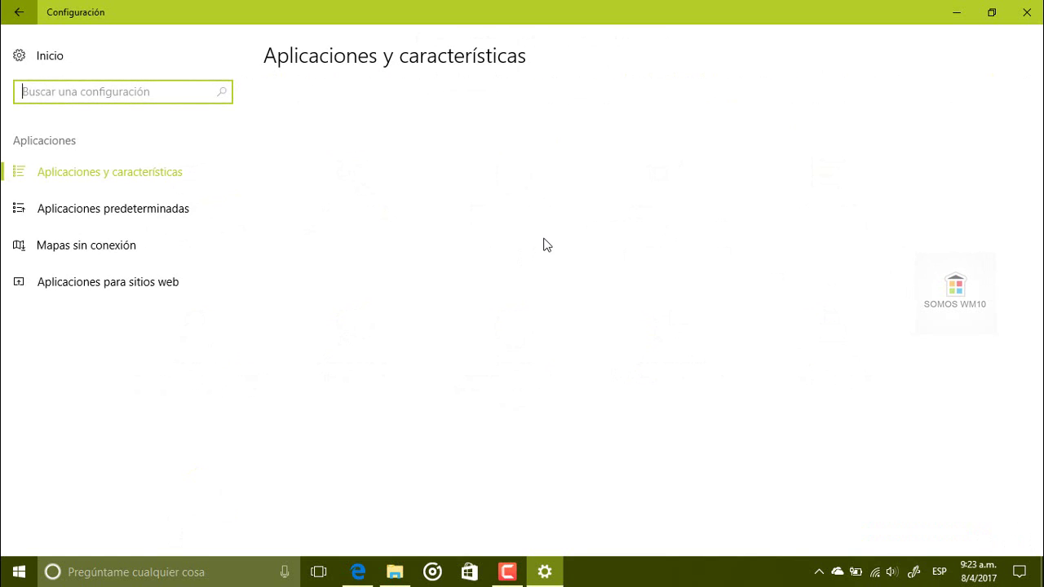
pyautogui.click(162, 214)
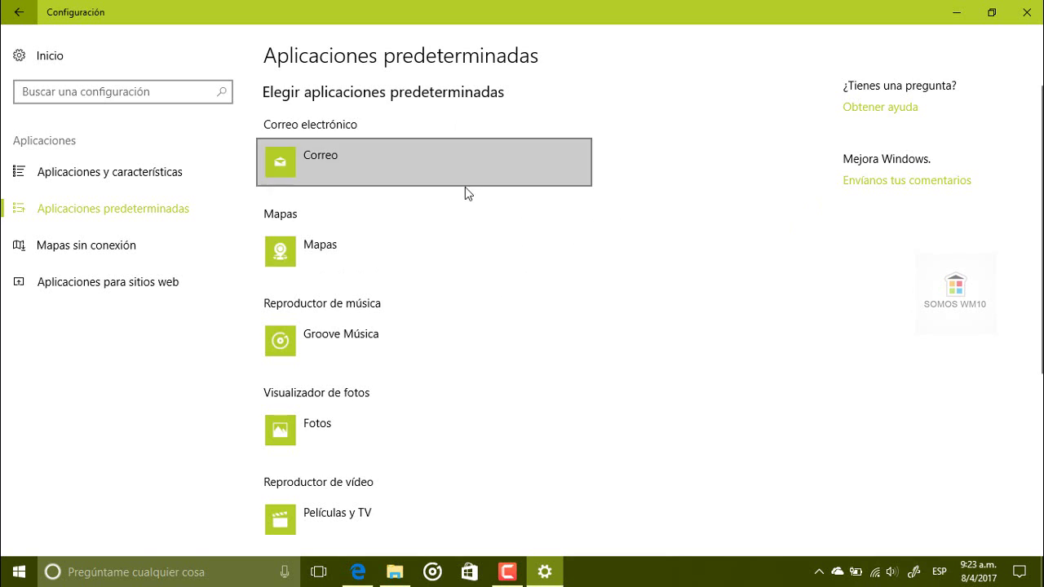
pyautogui.scroll(-5, 453, 229)
pyautogui.scroll(4, 420, 292)
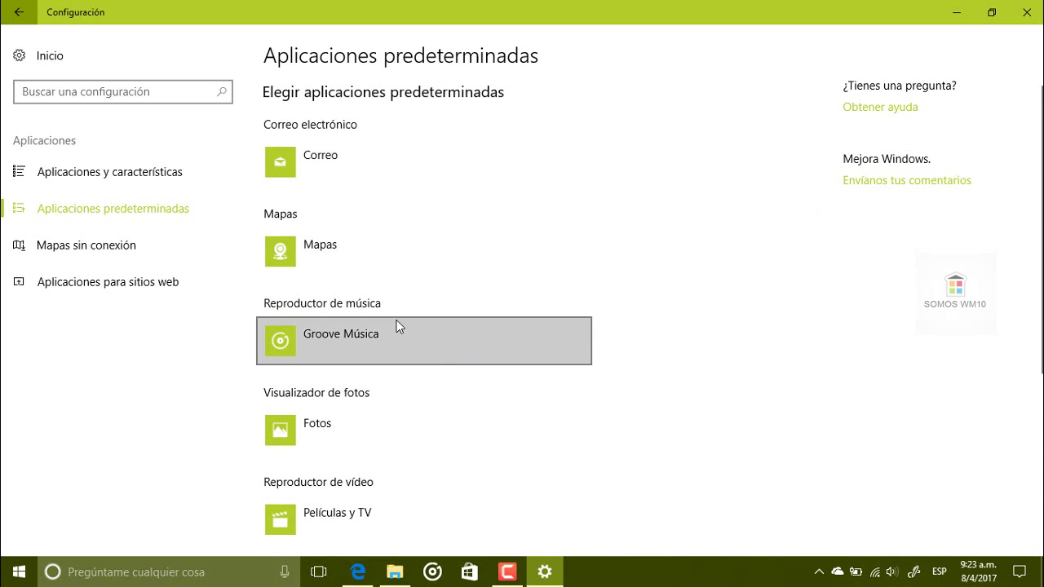
pyautogui.scroll(-2, 393, 411)
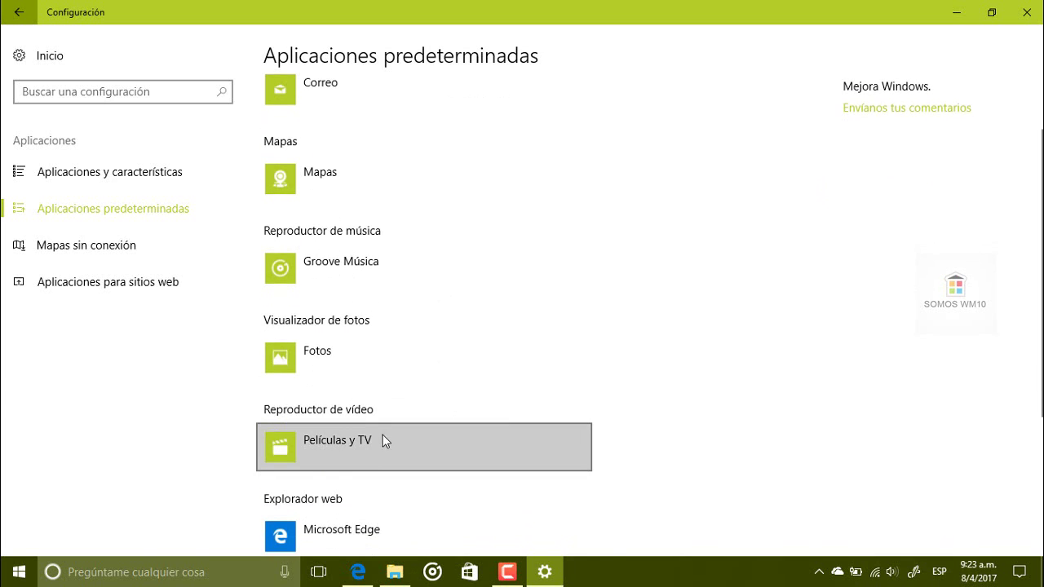
pyautogui.scroll(-2, 359, 440)
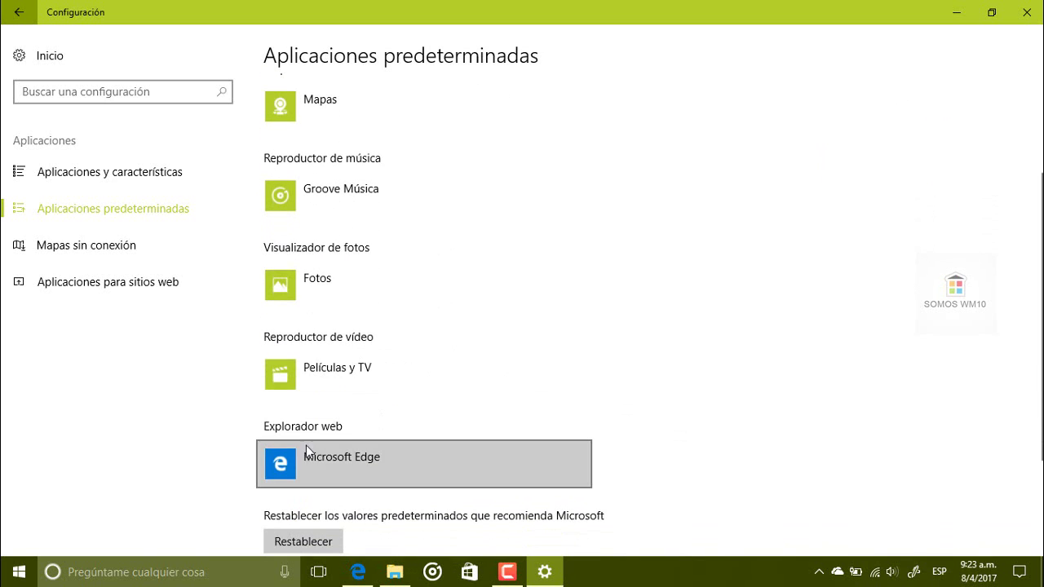
# Review the app installation options and the installed apps list on the Aplicaciones y características page
pyautogui.click(107, 172)
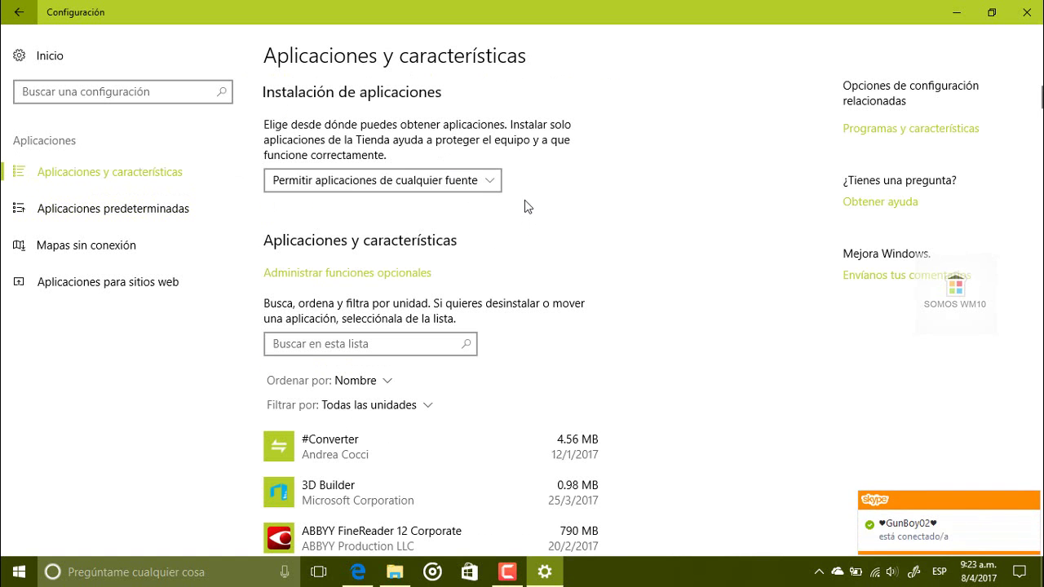
pyautogui.scroll(-8, 764, 319)
pyautogui.scroll(8, 664, 310)
# Open the related classic Programas y características window and look through its list of installed programs
pyautogui.click(886, 130)
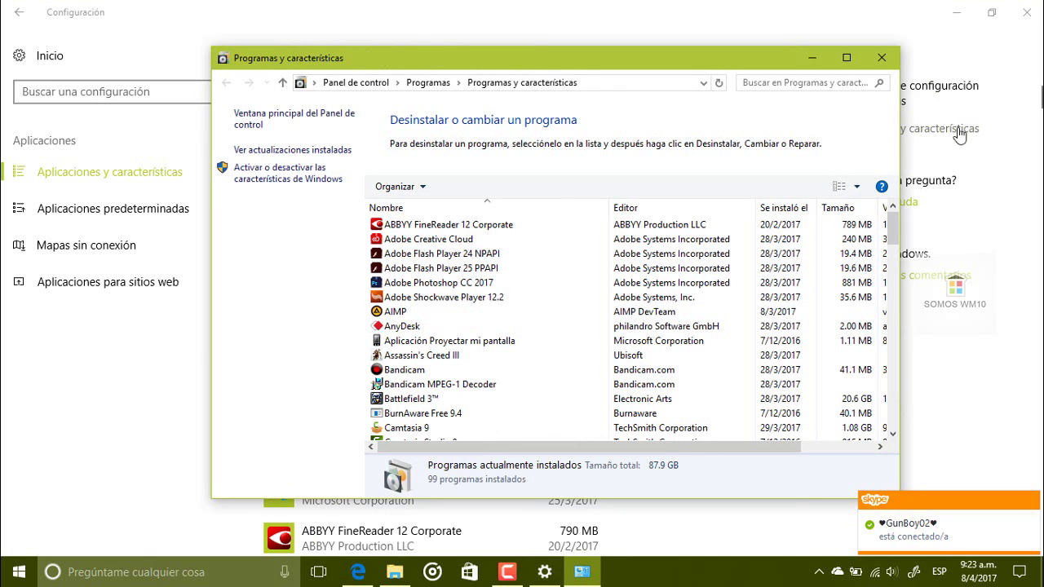
pyautogui.scroll(-5, 541, 333)
pyautogui.scroll(5, 540, 336)
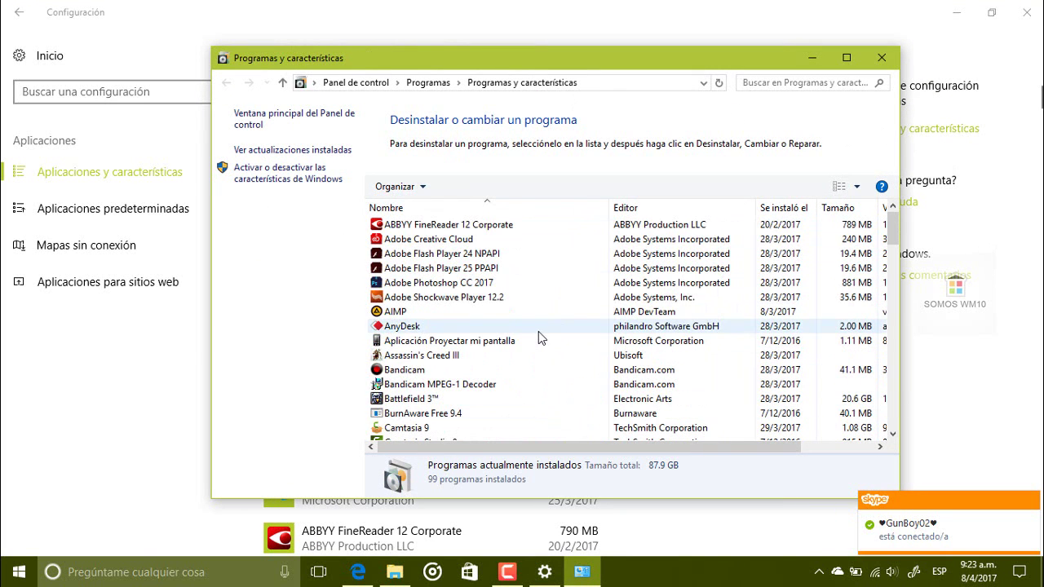
# Close the classic programs window, review the Aplicaciones para sitios web page, and return to the Configuración home before minimizing it
pyautogui.click(882, 58)
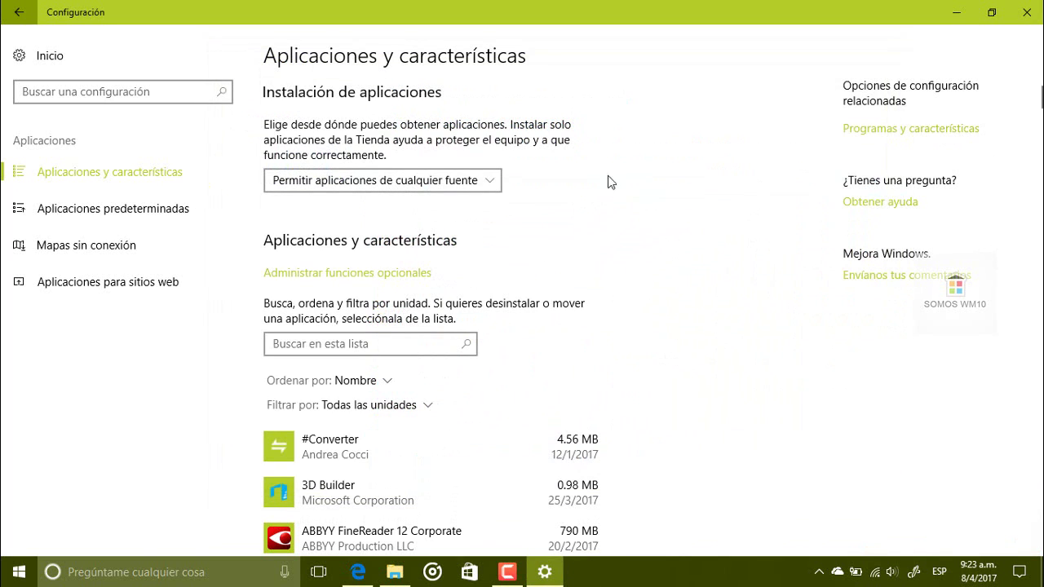
pyautogui.click(95, 287)
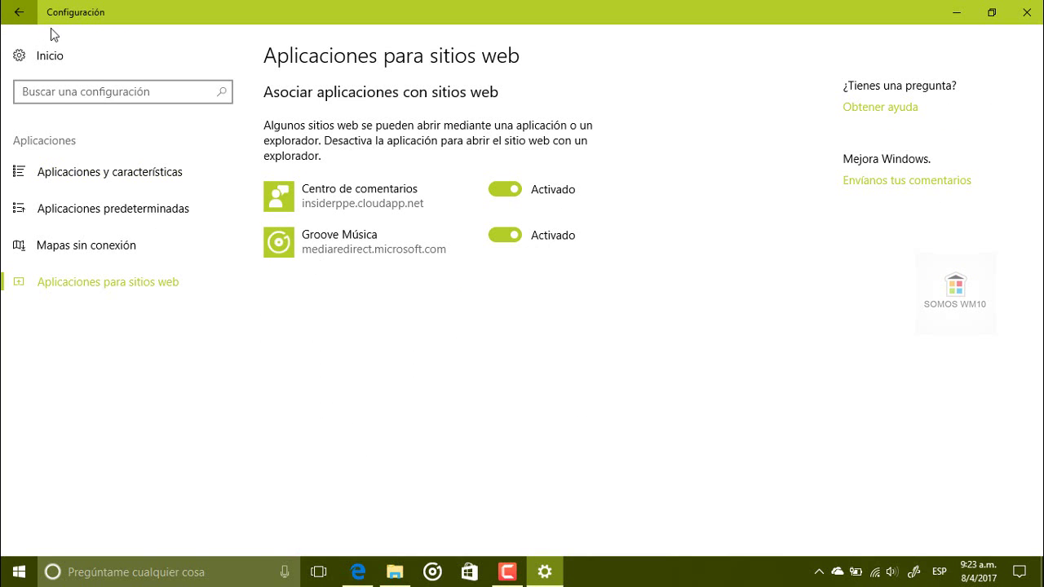
pyautogui.click(24, 13)
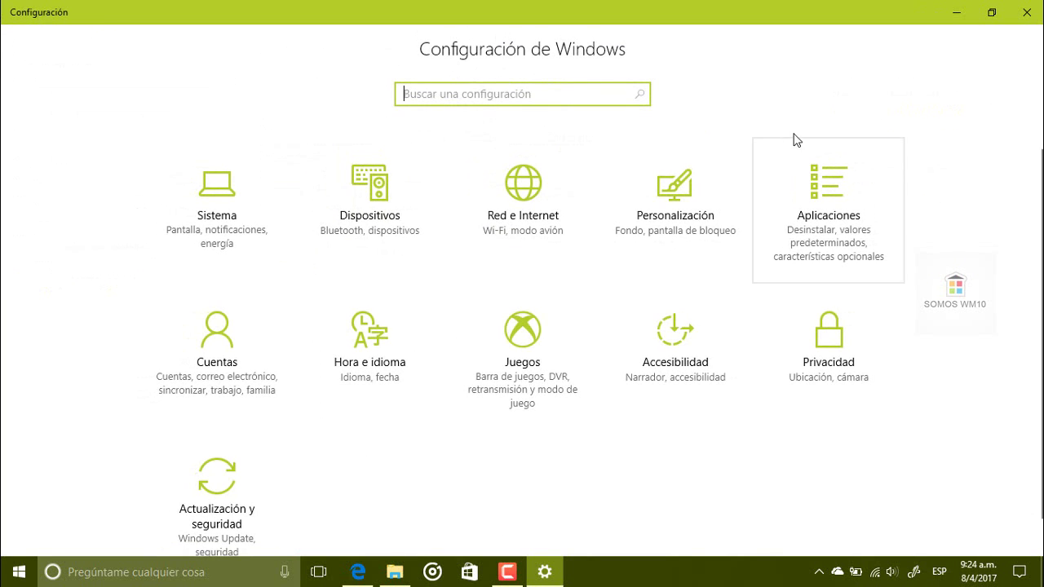
pyautogui.click(953, 18)
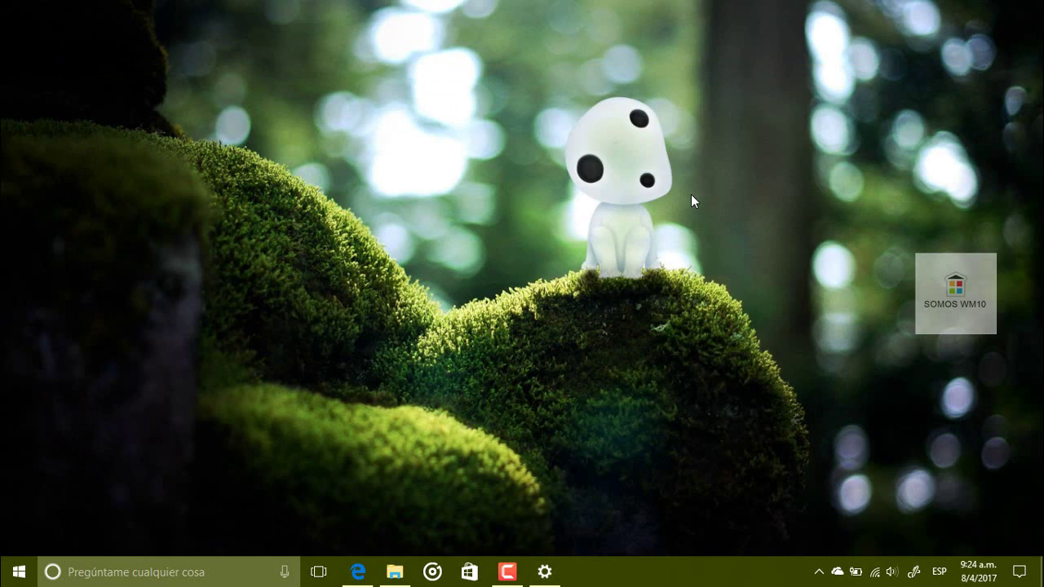
# Switch to Microsoft Edge, set aside all open tabs and show the list of reserved tabs
pyautogui.click(366, 574)
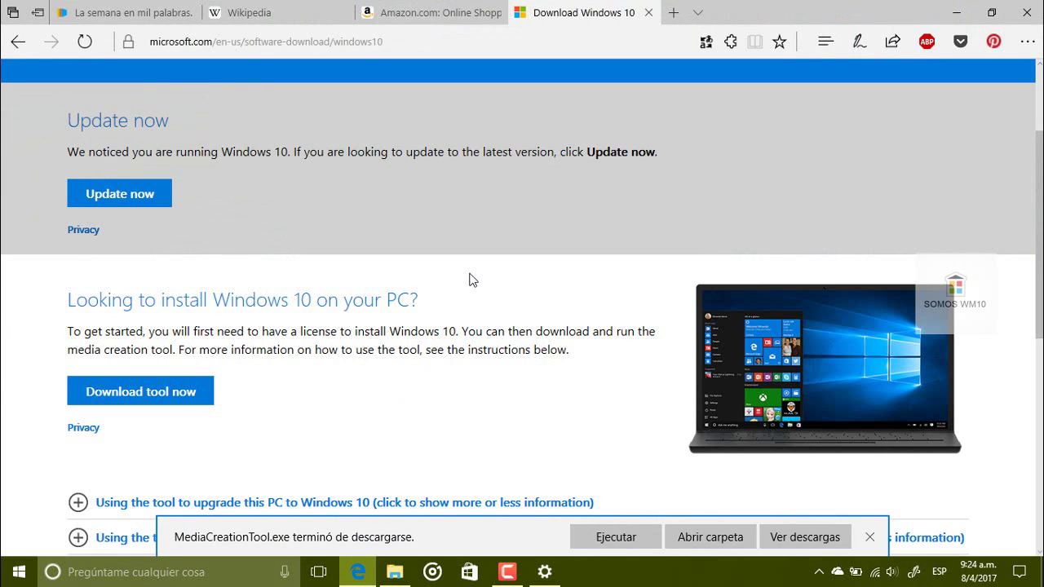
pyautogui.click(37, 15)
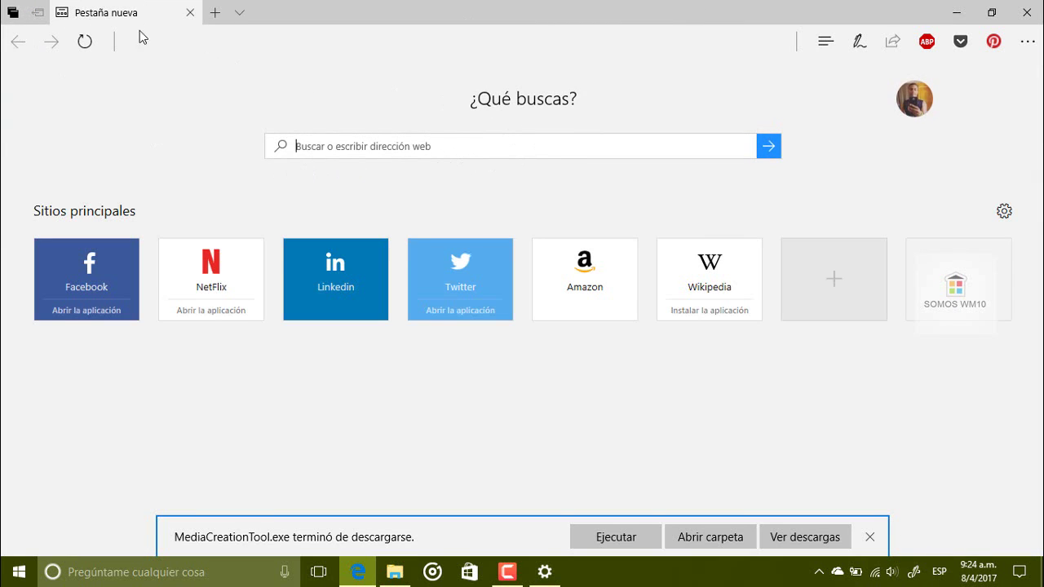
pyautogui.click(13, 12)
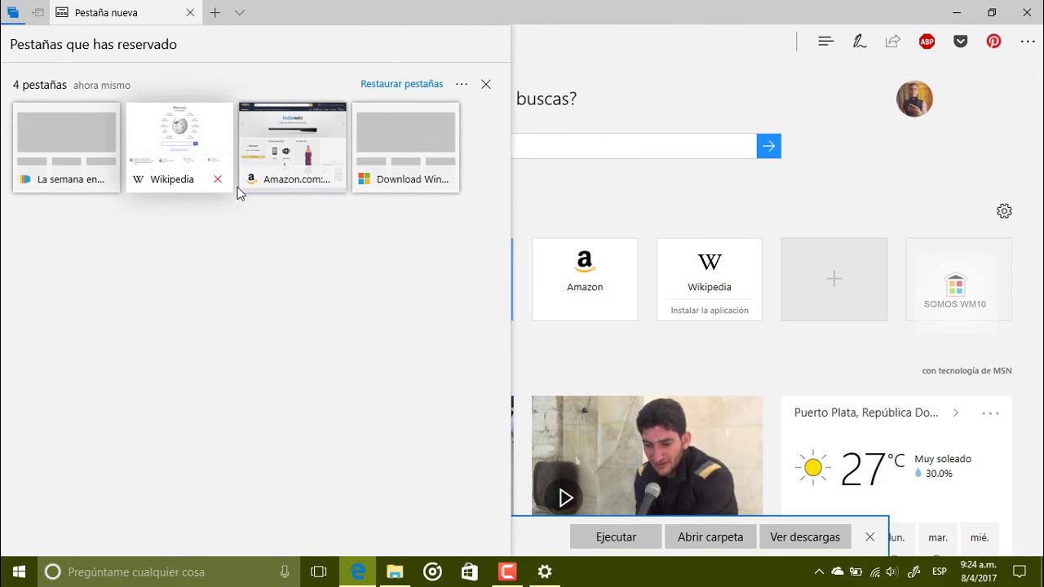
# Reopen the reserved Download Windows 10 tab, look over its sharing options and dismiss them
pyautogui.click(414, 158)
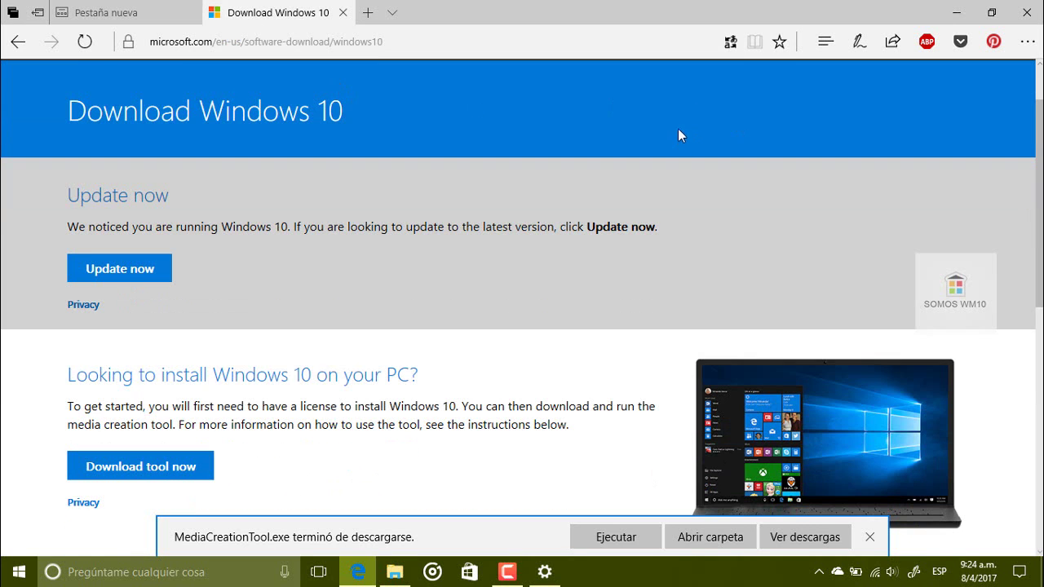
pyautogui.click(894, 43)
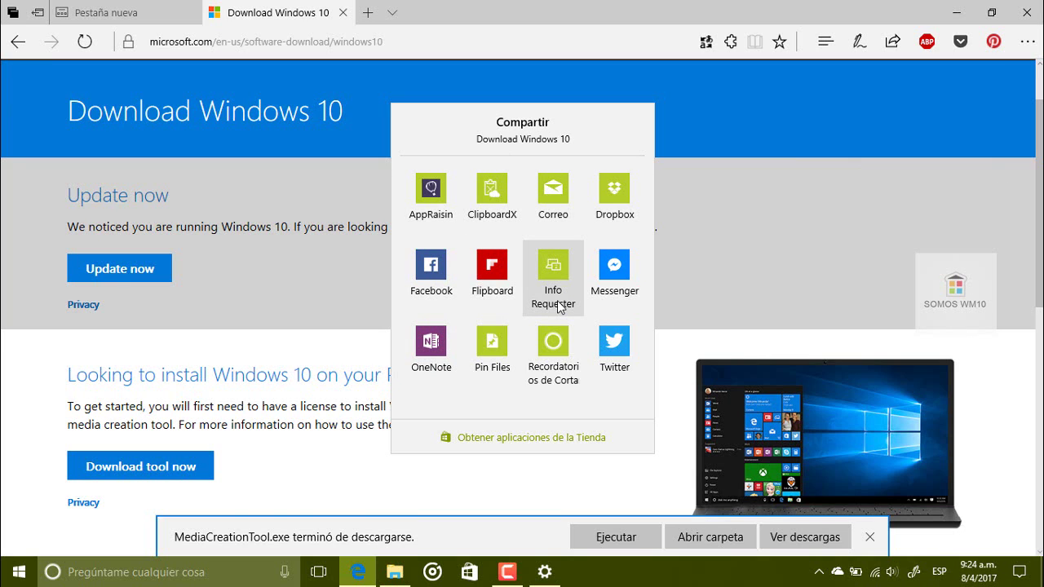
pyautogui.click(762, 241)
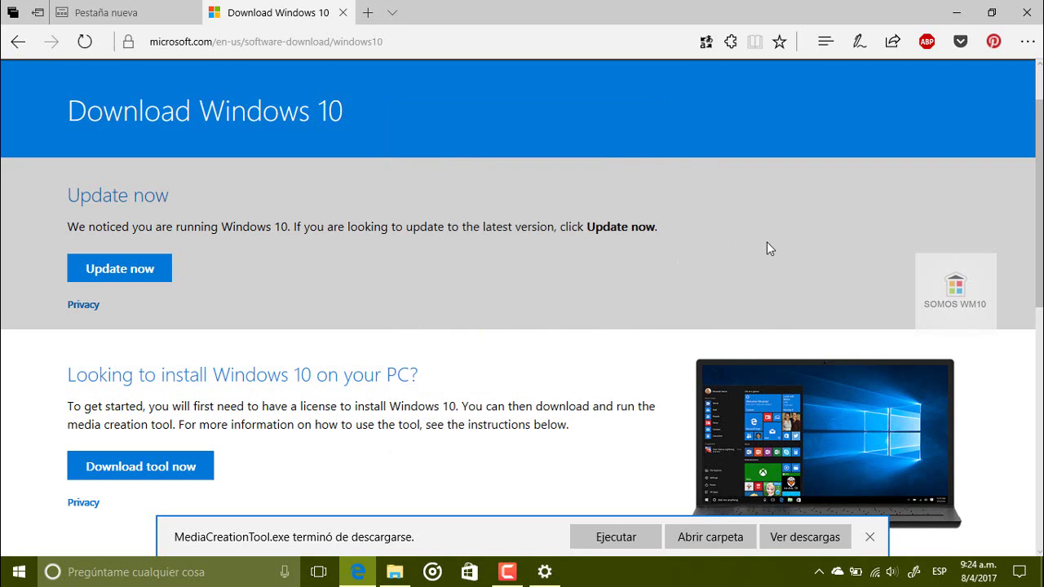
# Open the Juegos category in Configuración and review the Barra de juego, Game DVR and Retransmisión pages
pyautogui.click(545, 572)
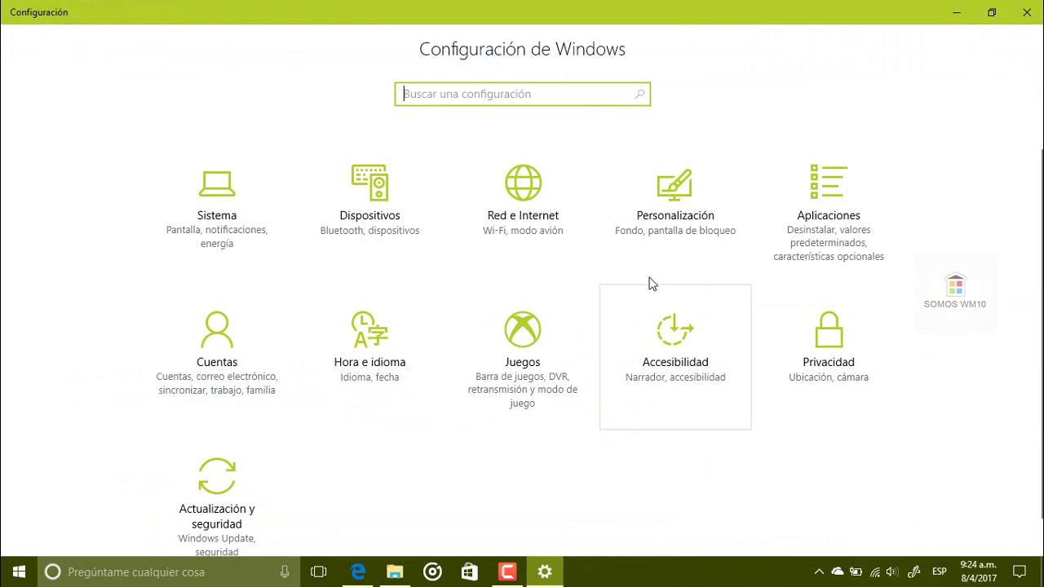
pyautogui.click(523, 369)
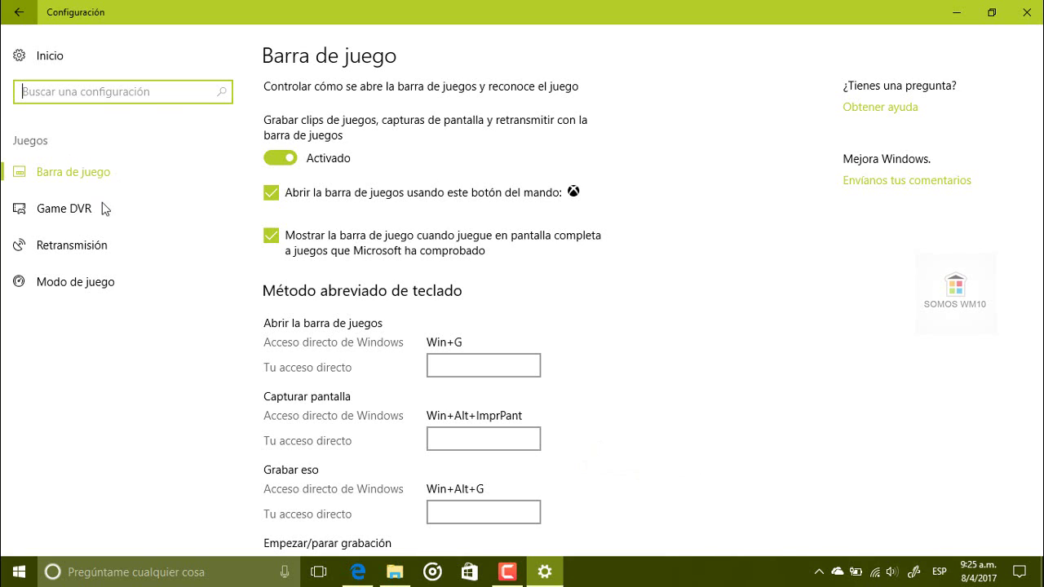
pyautogui.click(79, 213)
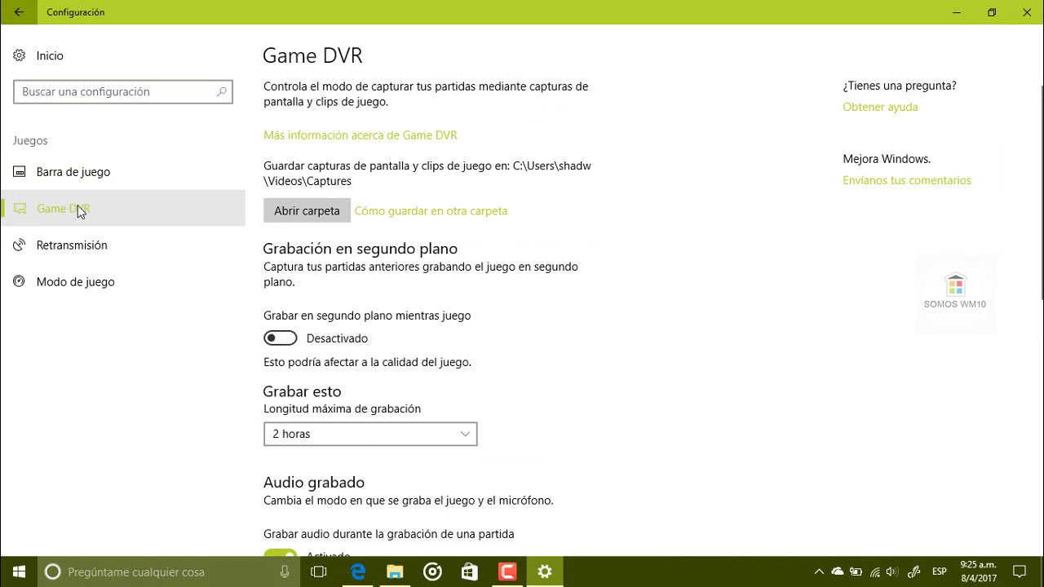
pyautogui.click(72, 247)
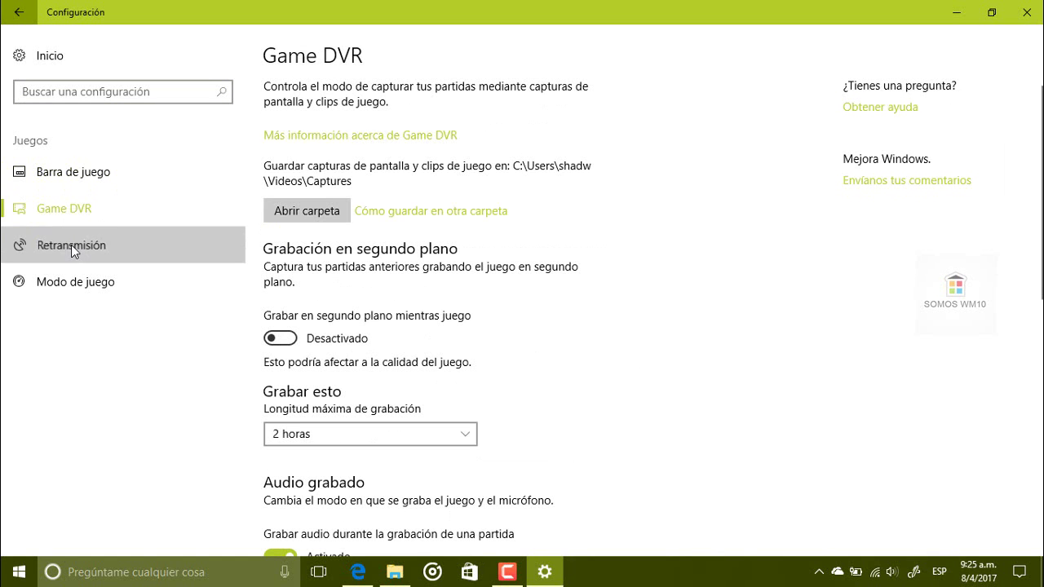
pyautogui.scroll(-4, 555, 280)
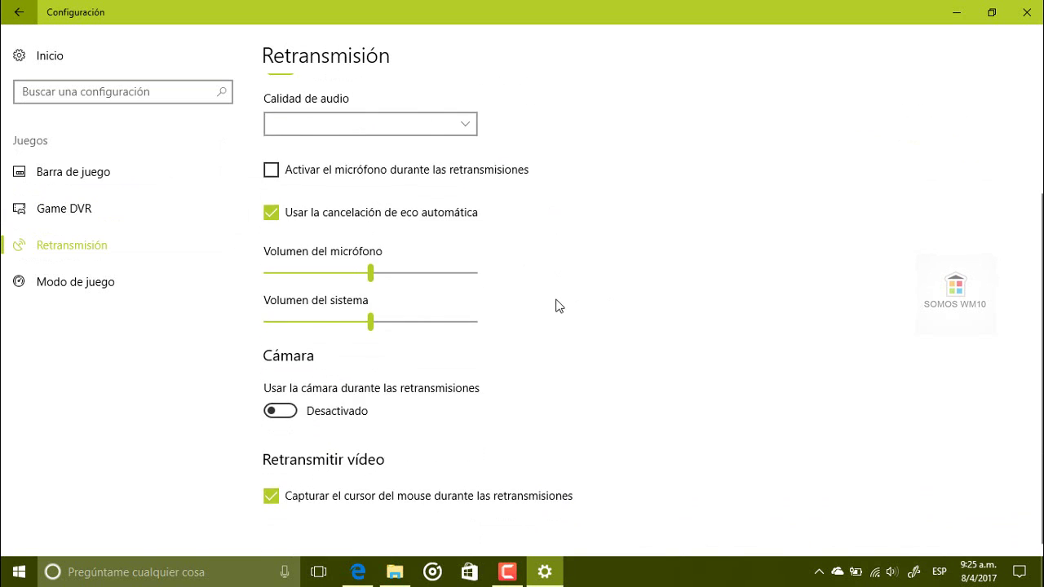
pyautogui.scroll(4, 562, 297)
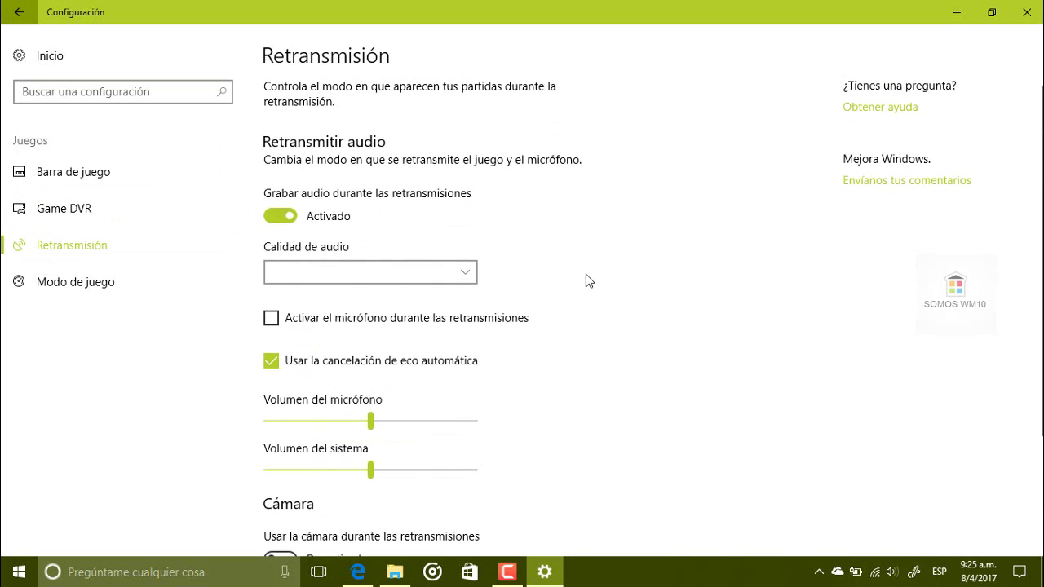
# Review the Modo de juego page, return to the Configuración home and minimize the window
pyautogui.click(78, 290)
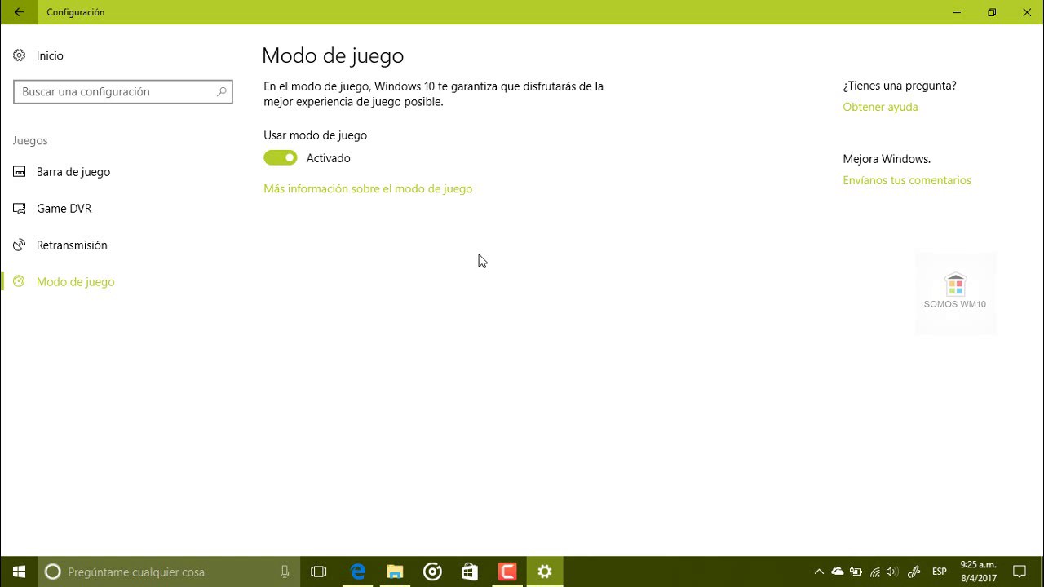
pyautogui.click(35, 57)
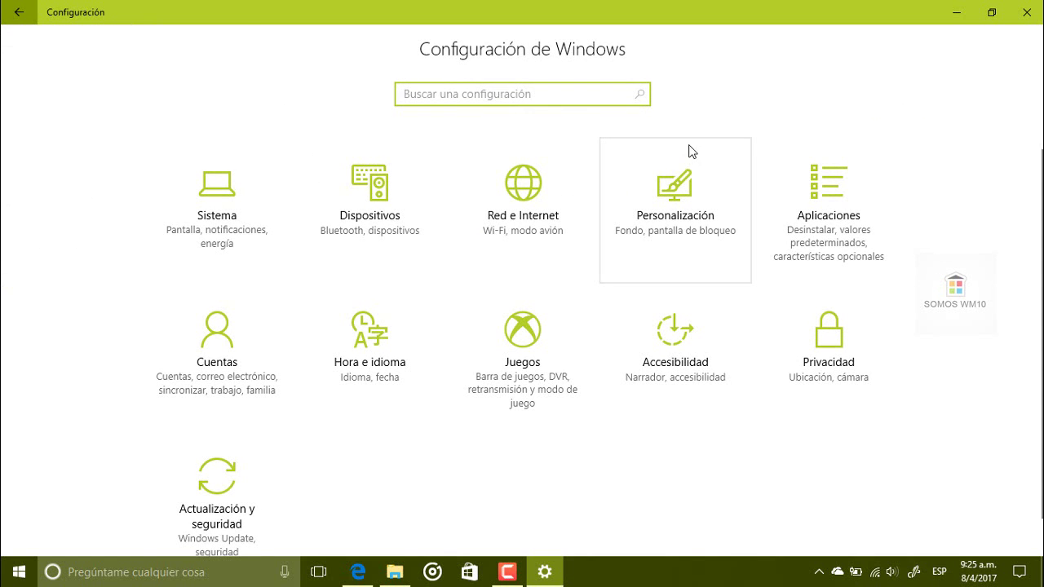
pyautogui.click(954, 16)
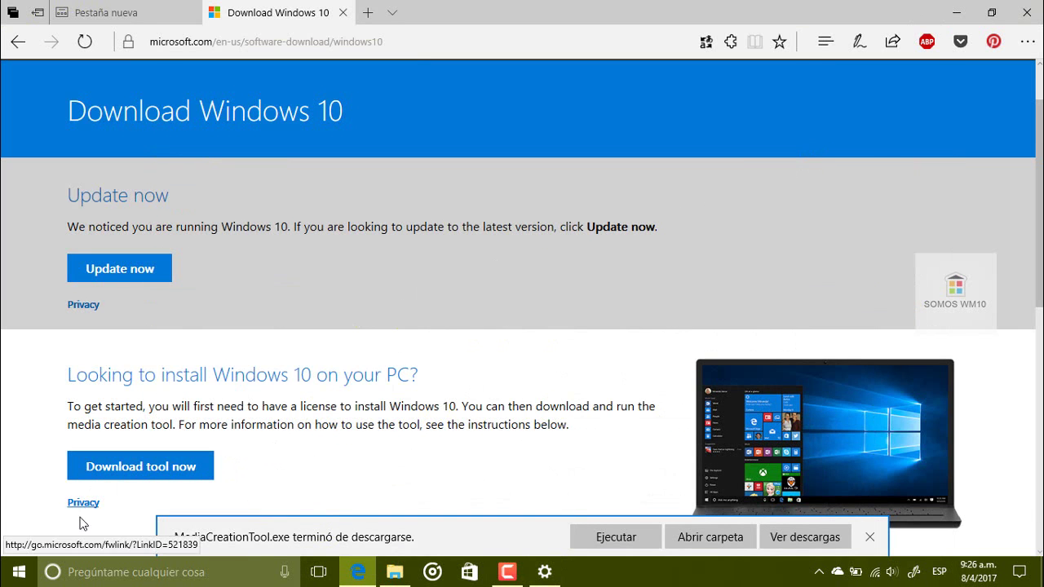
# Launch Paint 3D from the tile folder in the Start menu's Imagen group and create a new blank project
pyautogui.click(25, 581)
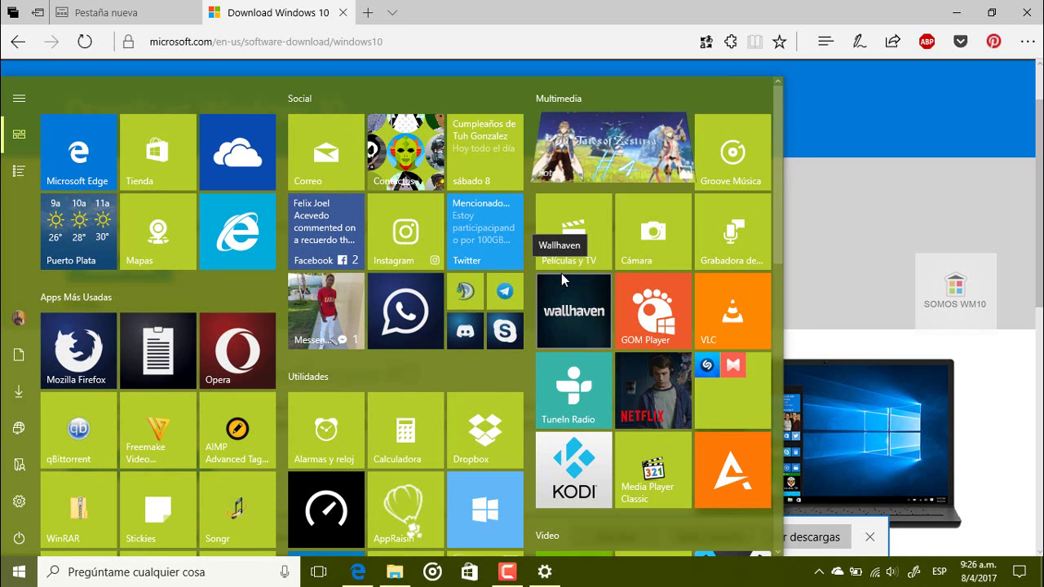
pyautogui.scroll(-3, 651, 307)
pyautogui.scroll(-7, 644, 313)
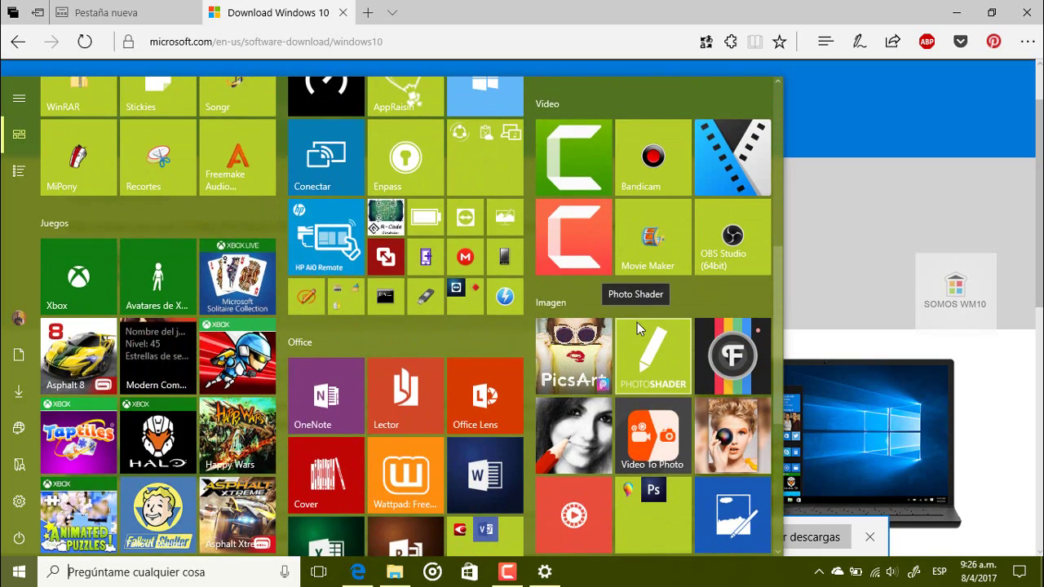
pyautogui.scroll(-2, 663, 289)
pyautogui.scroll(-4, 662, 289)
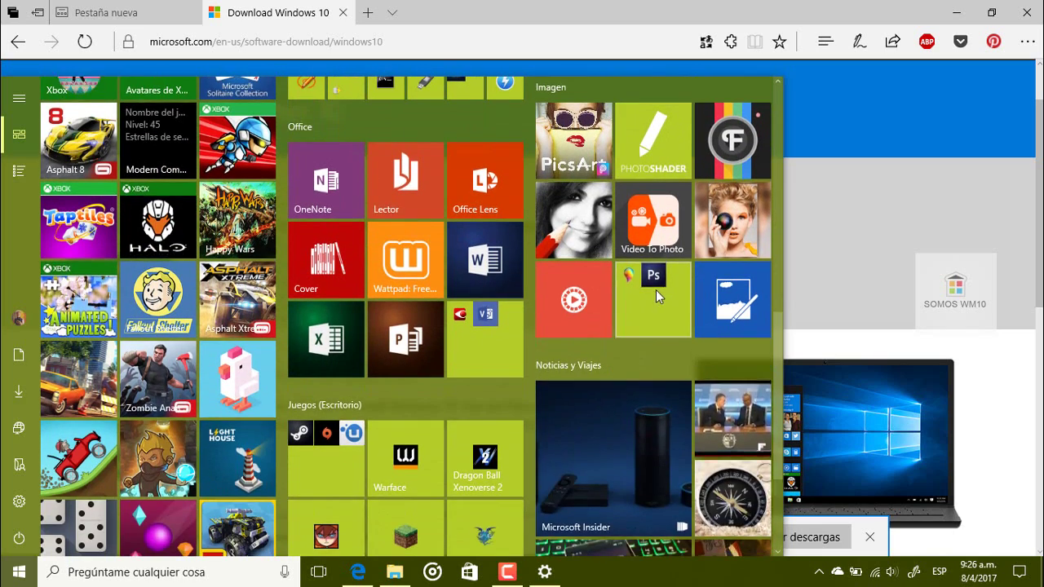
pyautogui.click(655, 289)
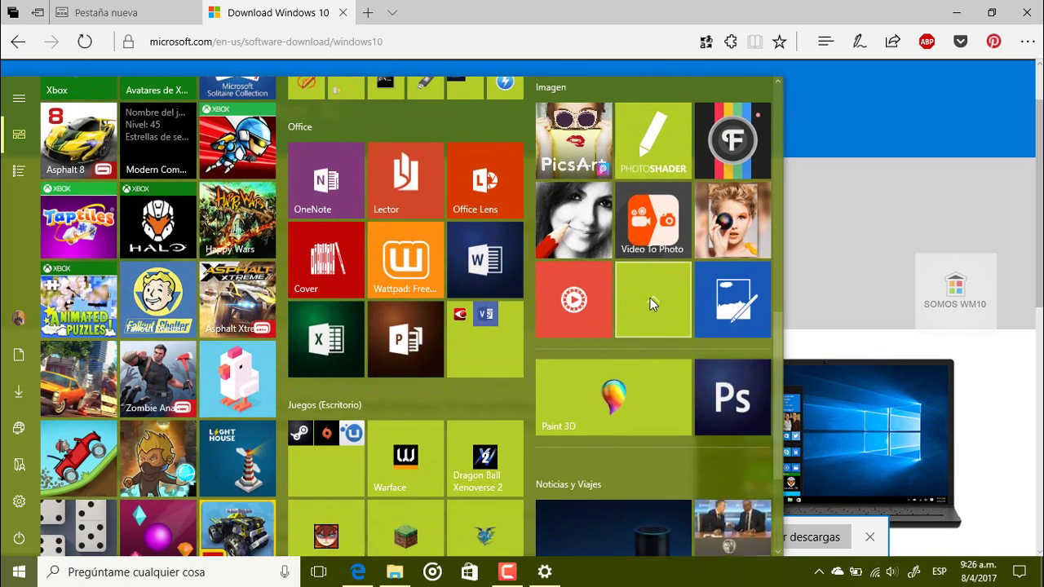
pyautogui.click(612, 408)
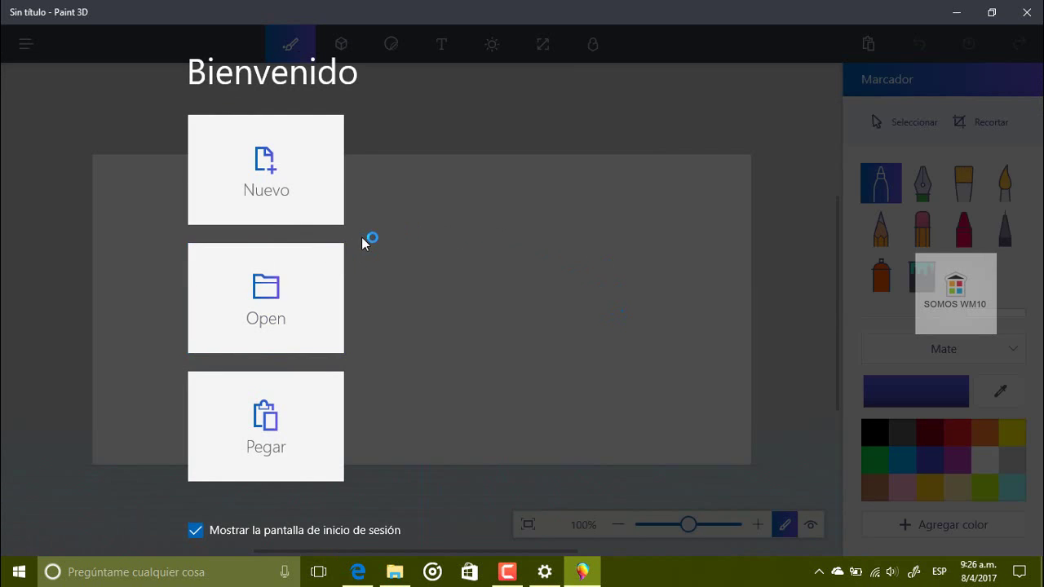
pyautogui.click(280, 165)
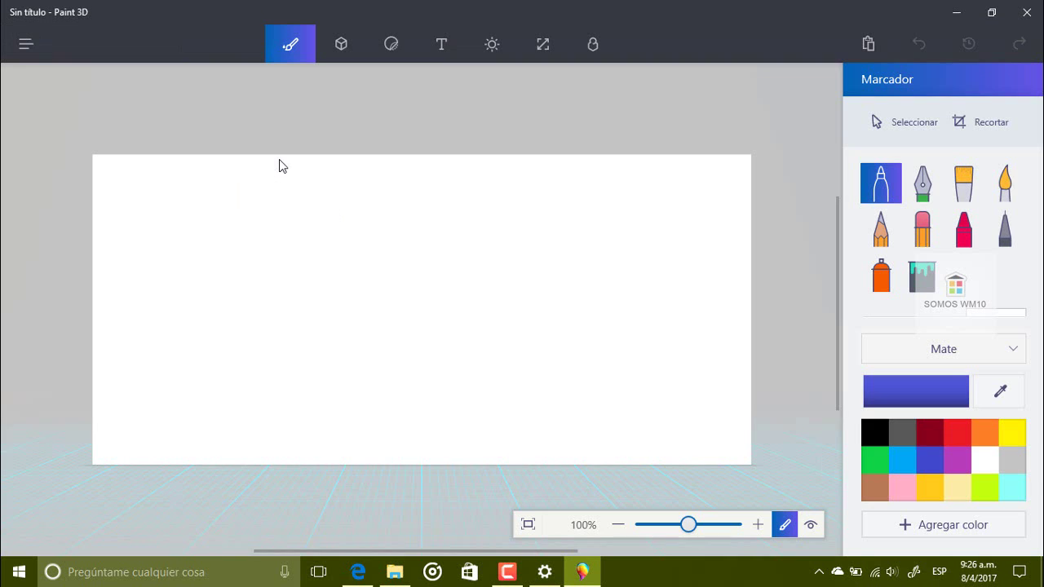
# Insert the Hombre 3D model near the left side of the canvas
pyautogui.click(339, 48)
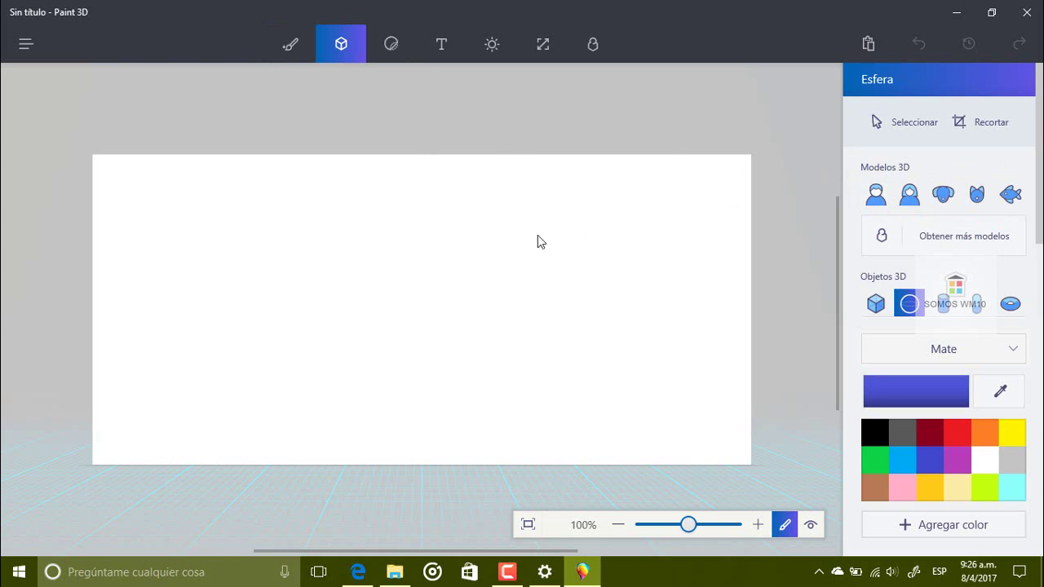
pyautogui.click(877, 194)
pyautogui.moveTo(193, 245); pyautogui.dragTo(246, 313)
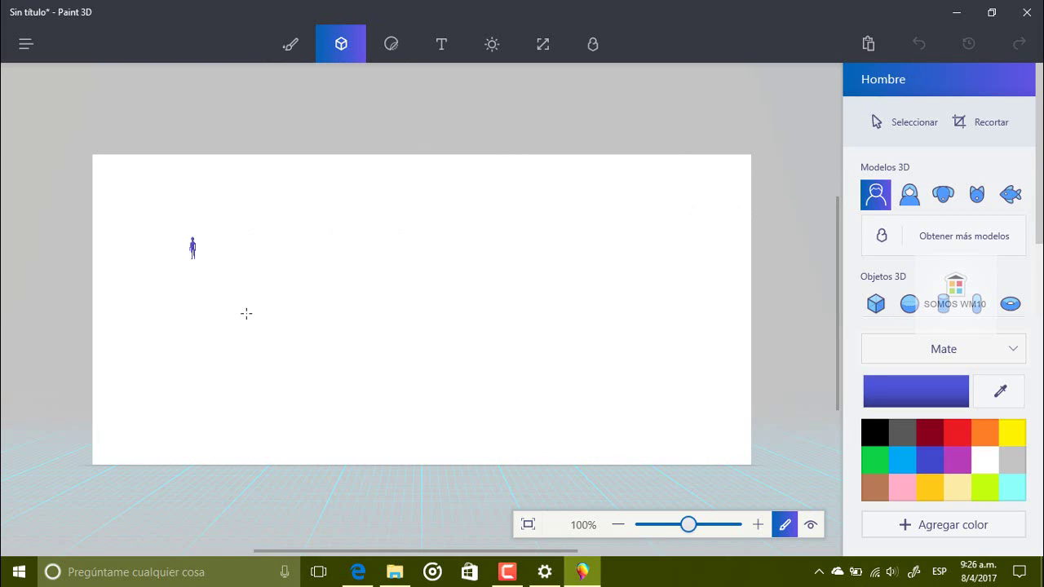
# Rotate the man model around its vertical axis into a side profile and enlarge it beyond the canvas height
pyautogui.click(216, 295)
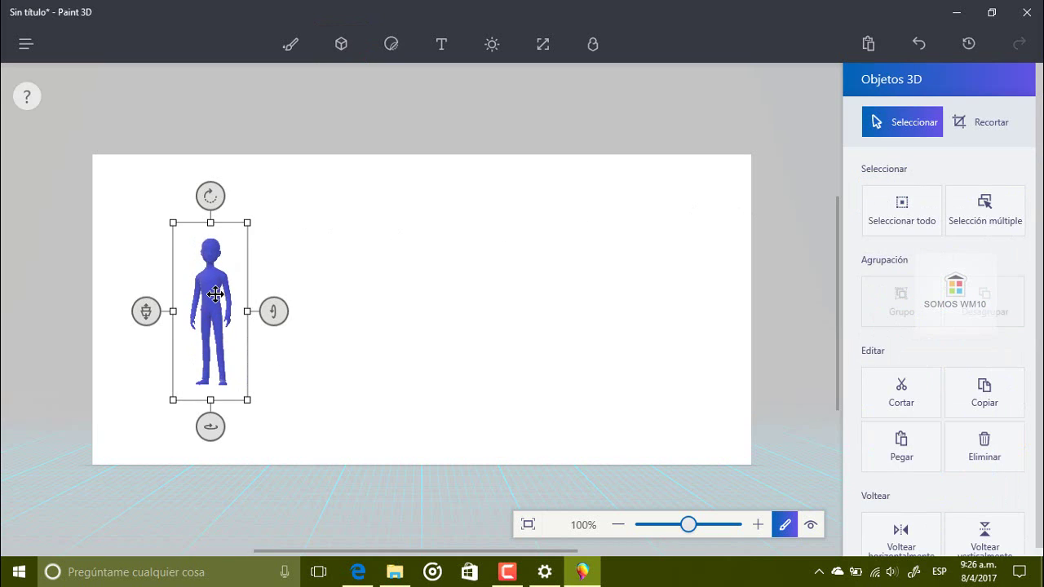
pyautogui.moveTo(210, 426); pyautogui.dragTo(233, 426)
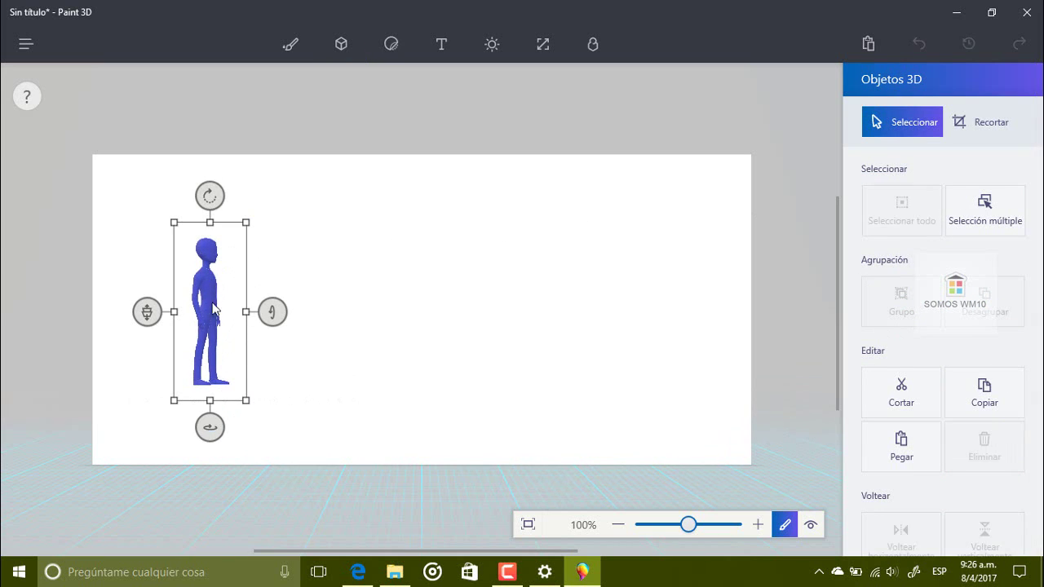
pyautogui.scroll(2, 215, 300)
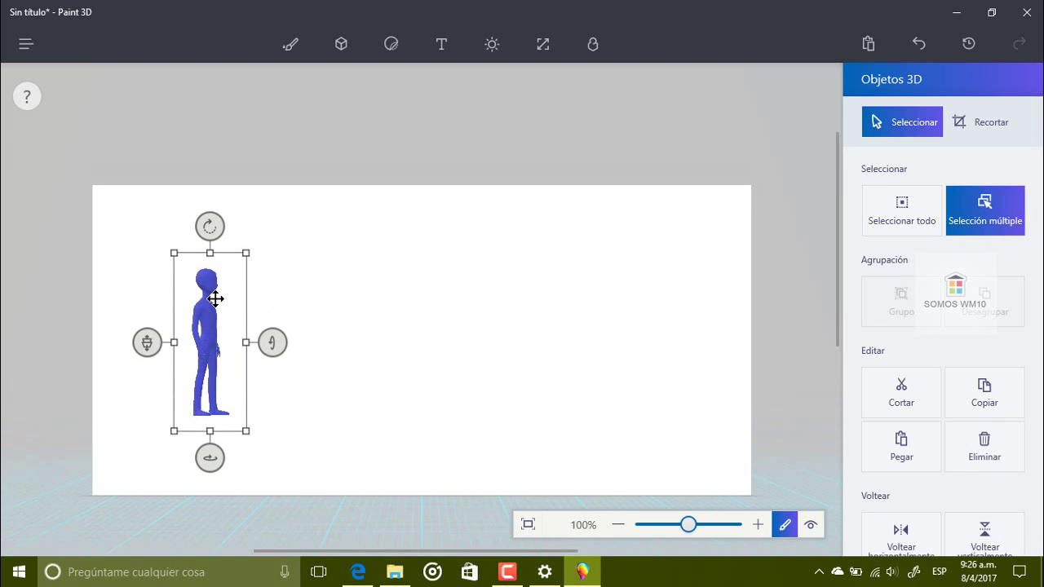
pyautogui.moveTo(267, 261); pyautogui.dragTo(226, 311)
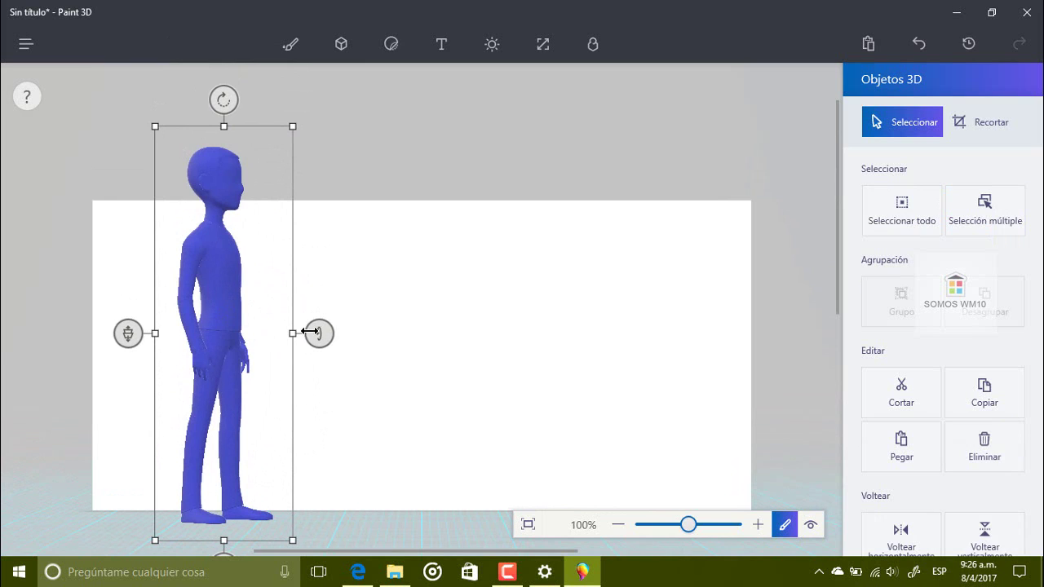
# Place the round eye sticker with the centred pupil on the face of the man model
pyautogui.click(392, 47)
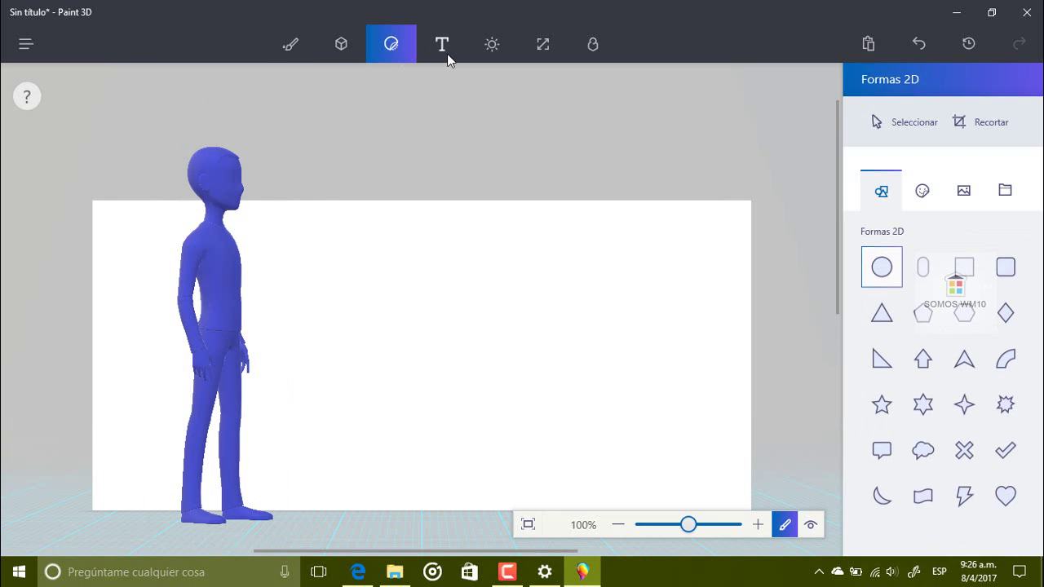
pyautogui.click(925, 194)
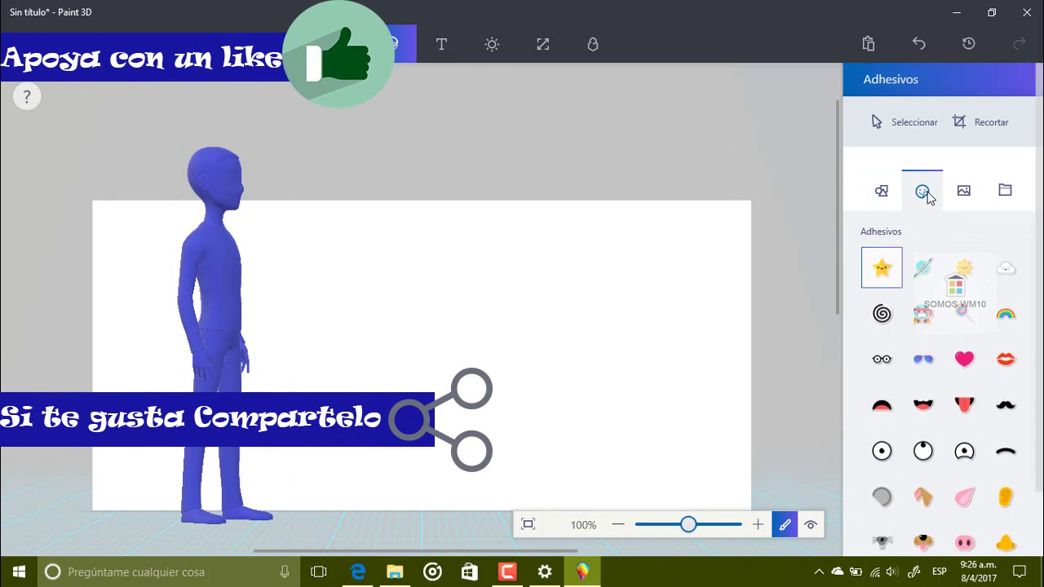
pyautogui.click(884, 455)
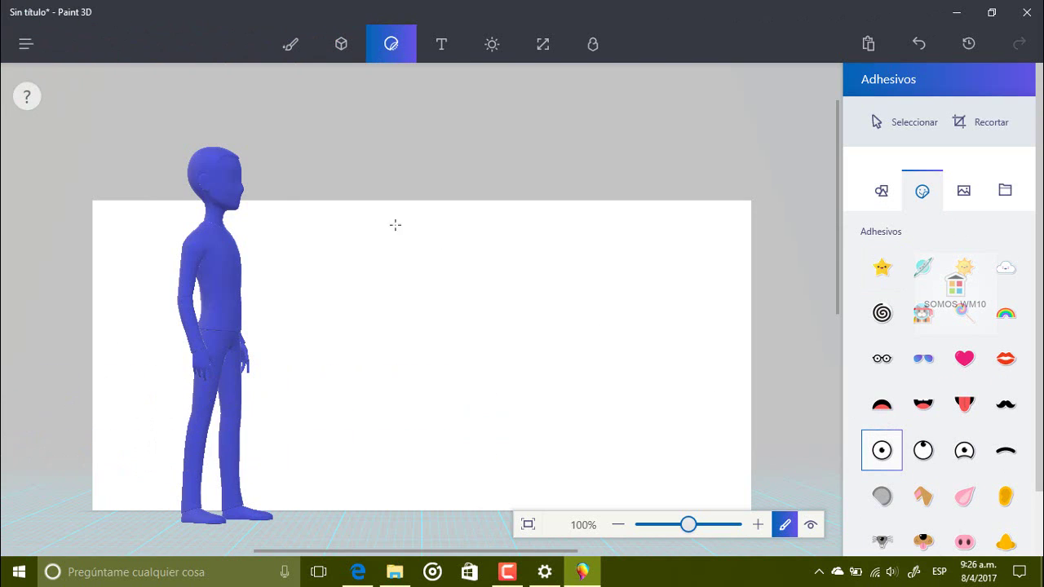
pyautogui.moveTo(227, 172); pyautogui.dragTo(244, 190)
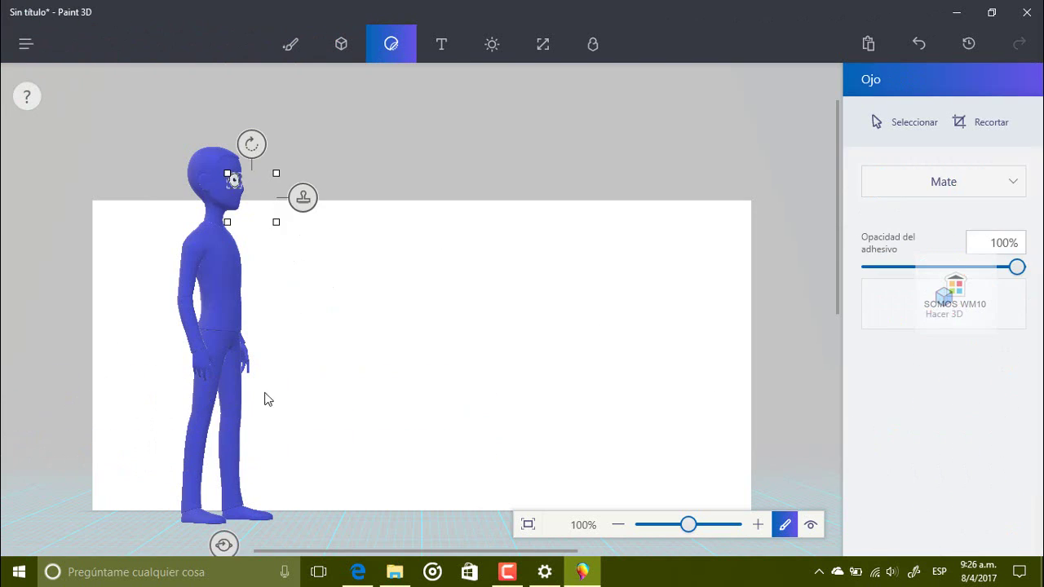
# Move the man model up and to the right, and rotate it around its vertical axis to face forward
pyautogui.click(228, 278)
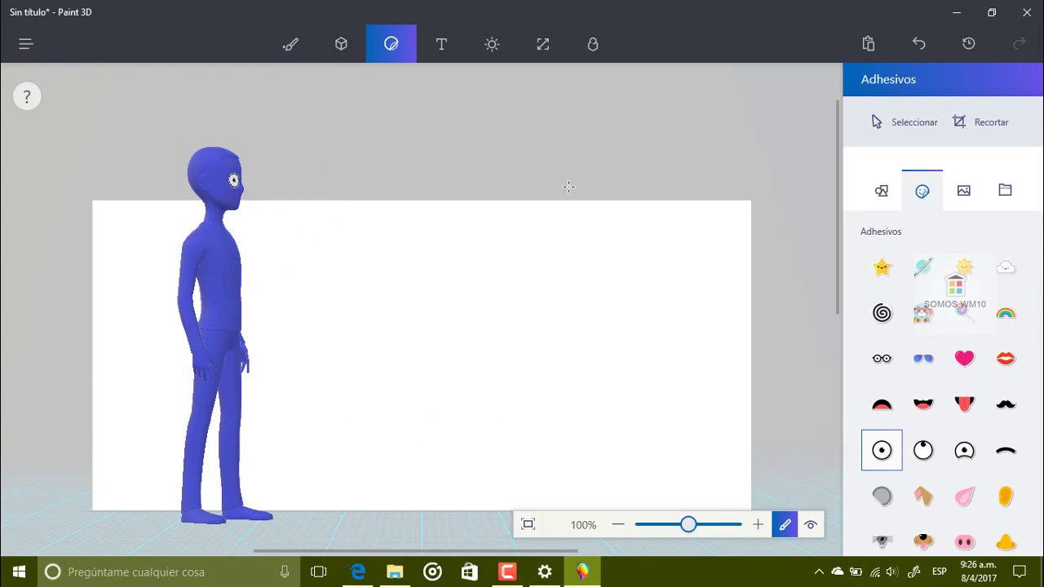
pyautogui.click(903, 123)
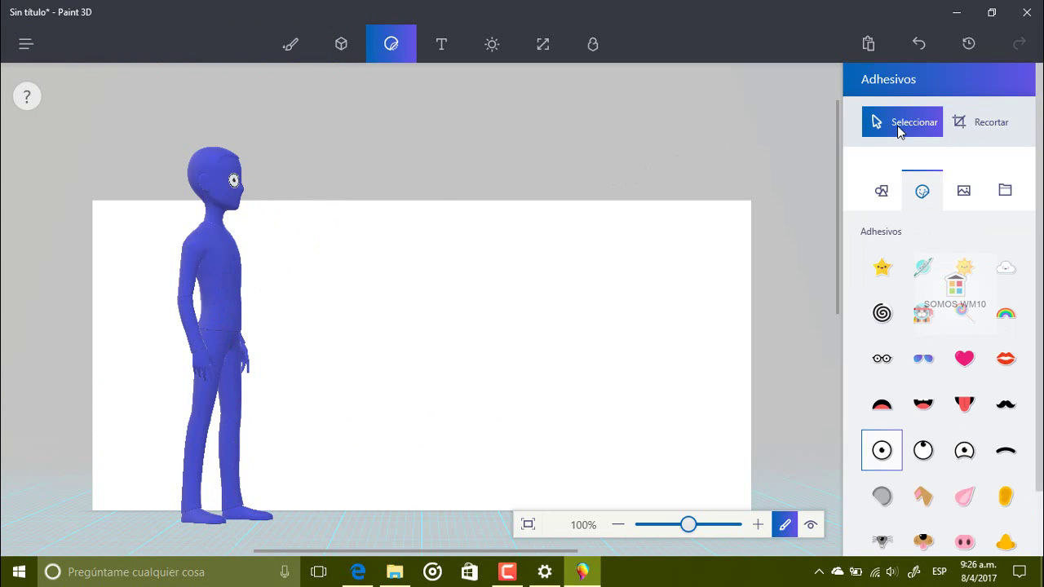
pyautogui.click(225, 294)
pyautogui.moveTo(253, 319); pyautogui.dragTo(293, 291)
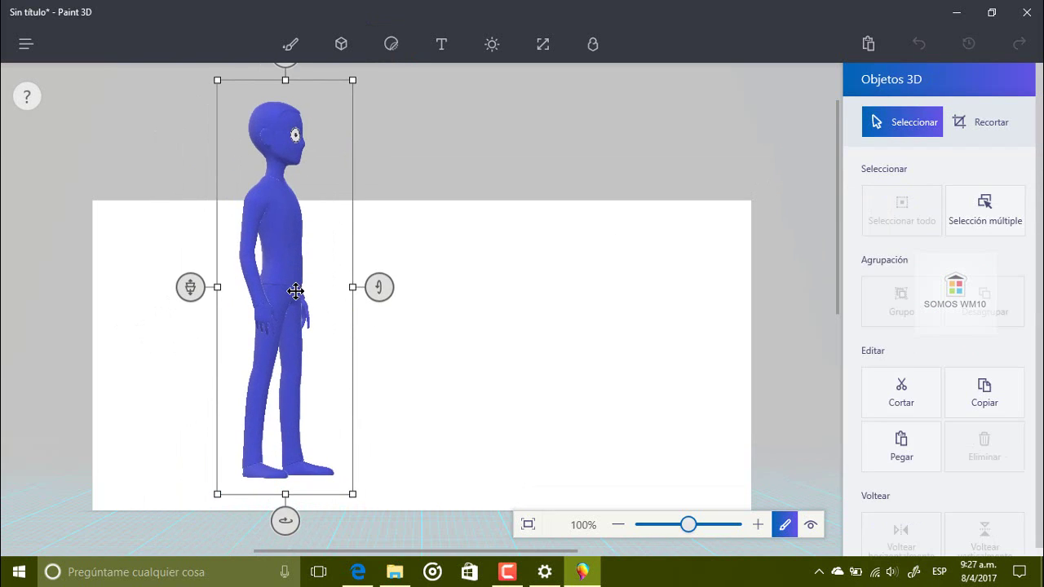
pyautogui.moveTo(282, 526); pyautogui.dragTo(235, 517)
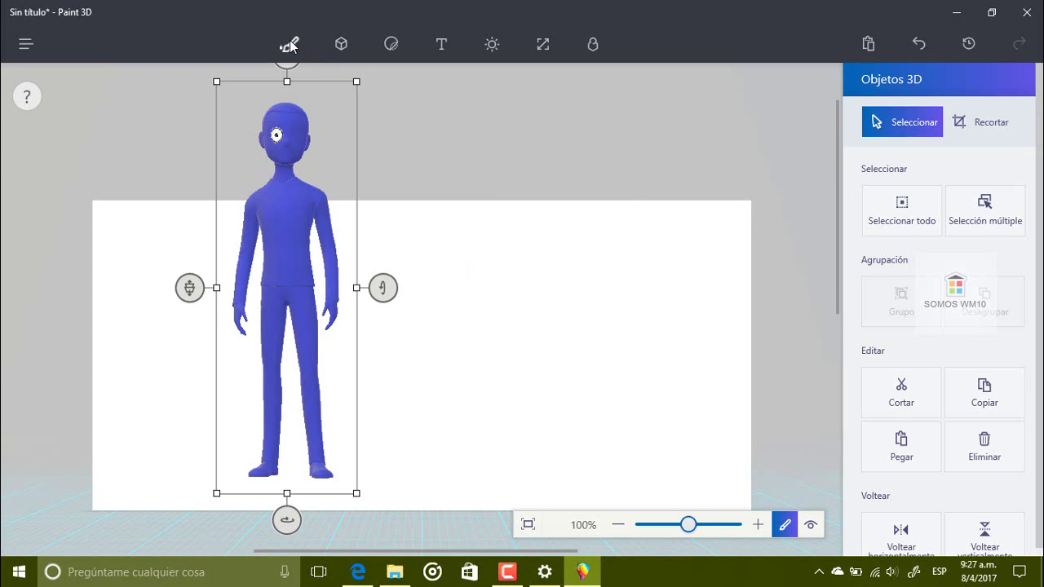
# Draw a freehand open curve with the blue matte Marker on the canvas beside the man model, and minimize Paint 3D
pyautogui.click(290, 45)
pyautogui.moveTo(567, 224)
pyautogui.mouseDown()
pyautogui.moveTo(491, 353)
pyautogui.moveTo(691, 262)
pyautogui.mouseUp()
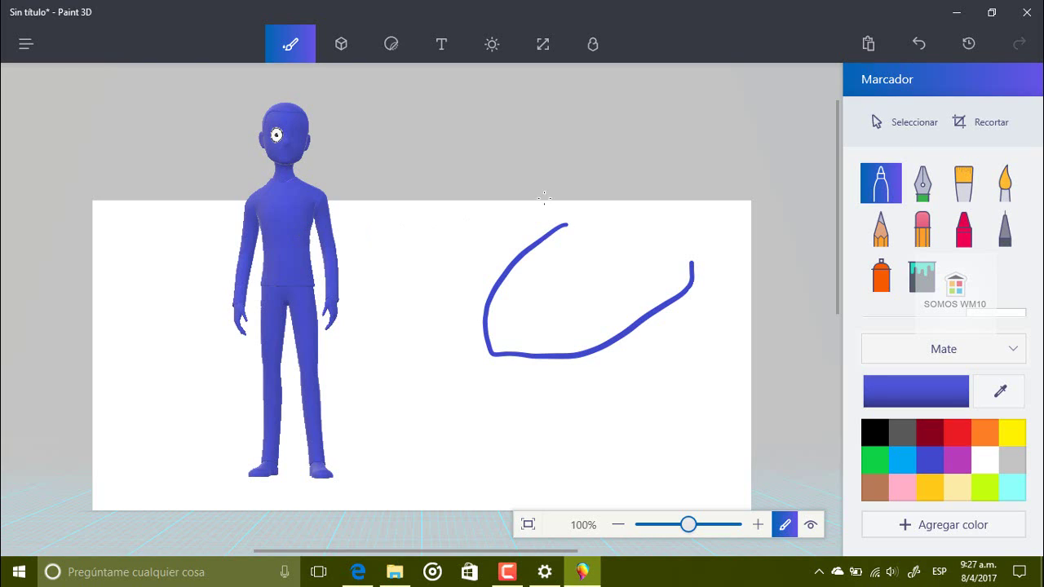
pyautogui.click(957, 12)
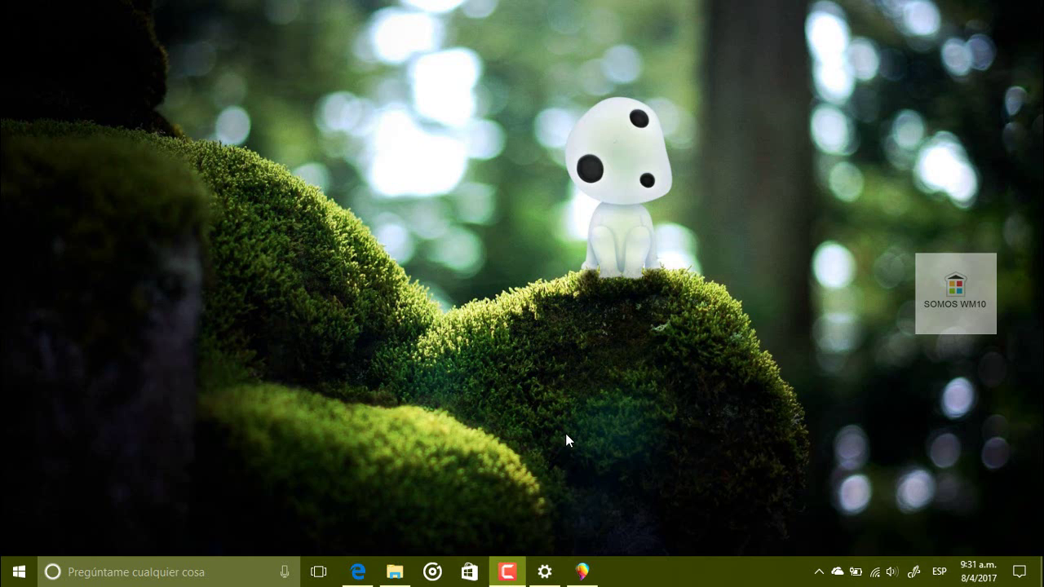
# Open the Windows Defender security center from the hidden notification-area icons and move its window slightly up
pyautogui.click(819, 572)
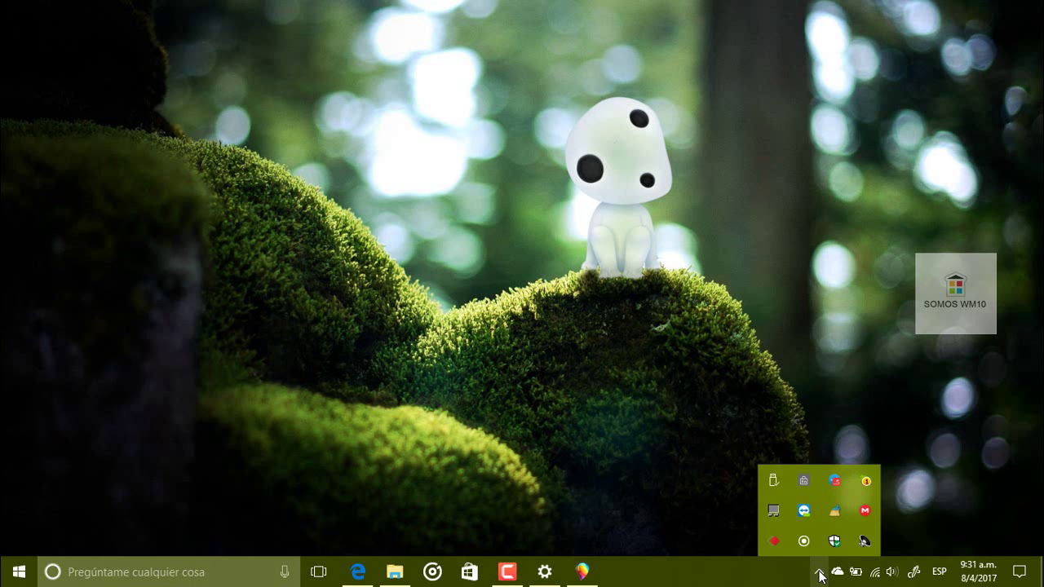
pyautogui.click(834, 541)
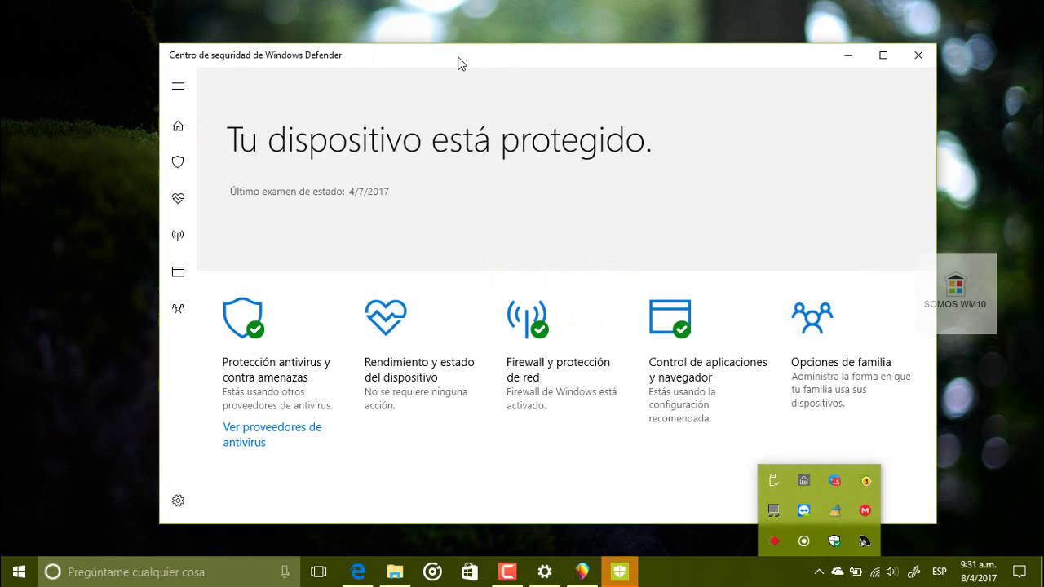
pyautogui.moveTo(458, 57); pyautogui.dragTo(429, 38)
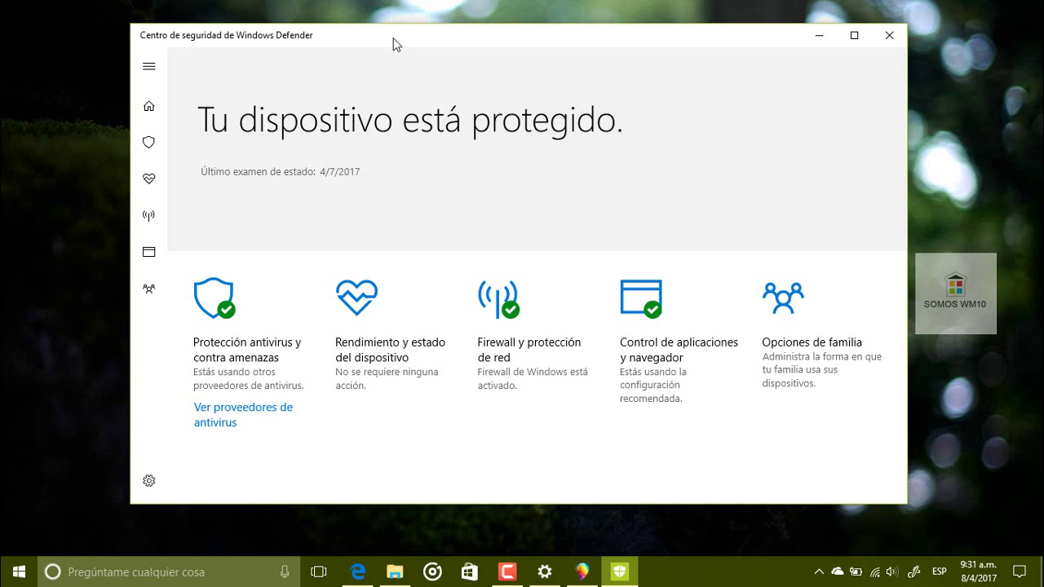
# Examine the antivirus protection, device performance and health, and firewall and network protection sections of the security center
pyautogui.click(227, 321)
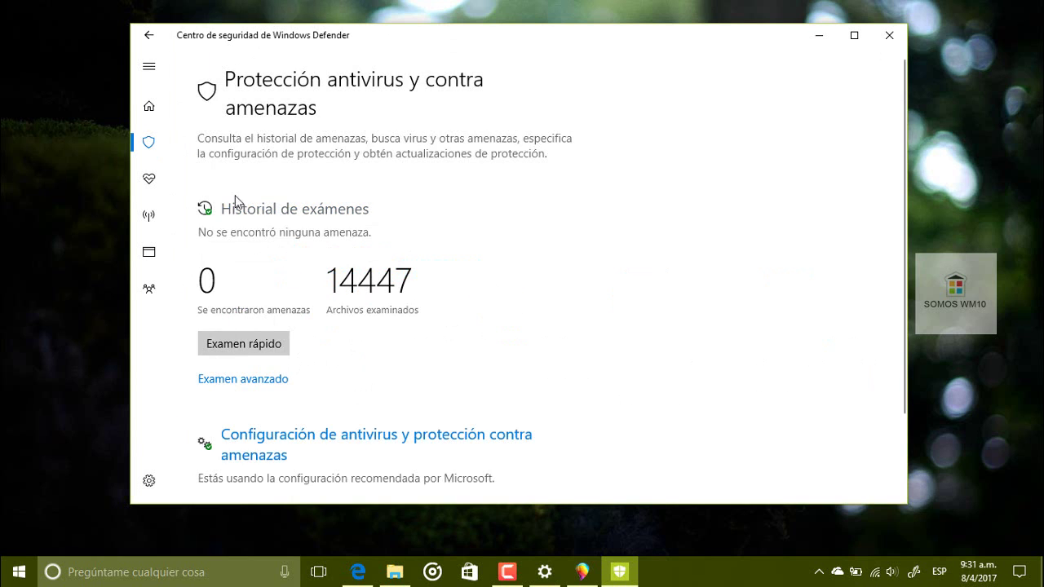
pyautogui.click(150, 181)
pyautogui.scroll(-3, 391, 289)
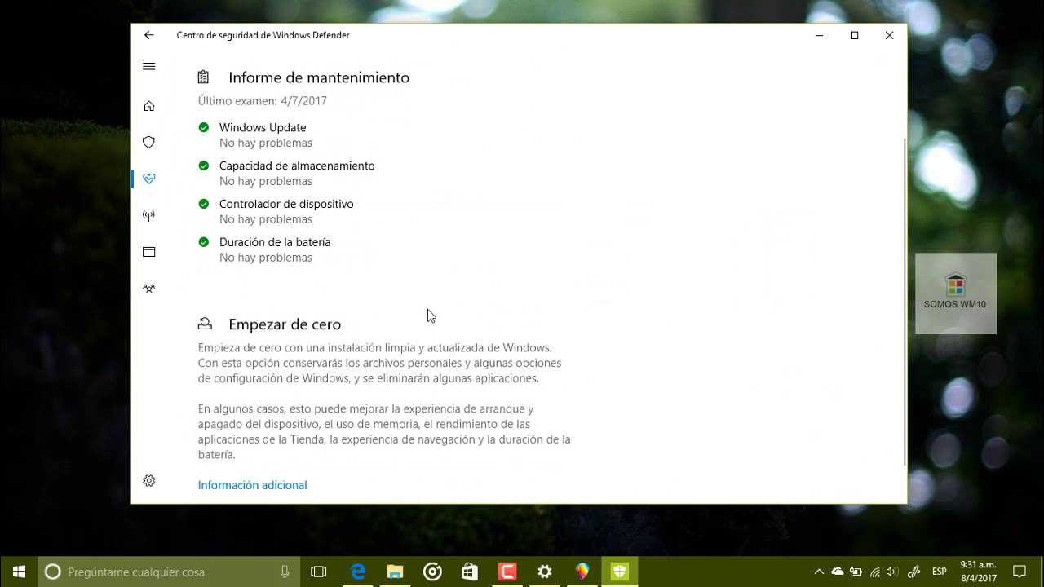
pyautogui.scroll(3, 432, 316)
pyautogui.click(148, 217)
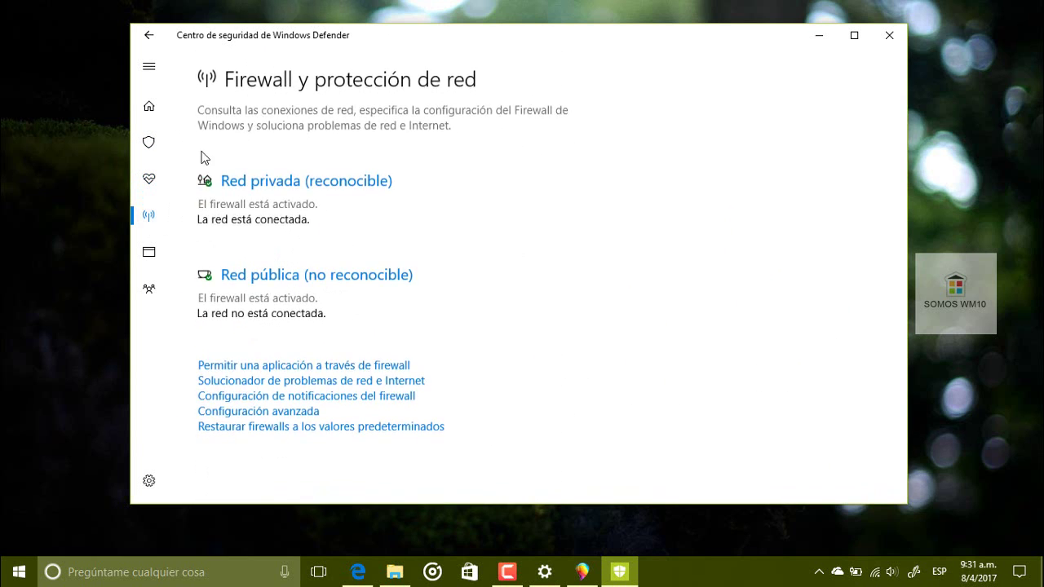
# Review the SmartScreen settings for files, Microsoft Edge and Store apps under Control de aplicaciones y navegador
pyautogui.click(147, 255)
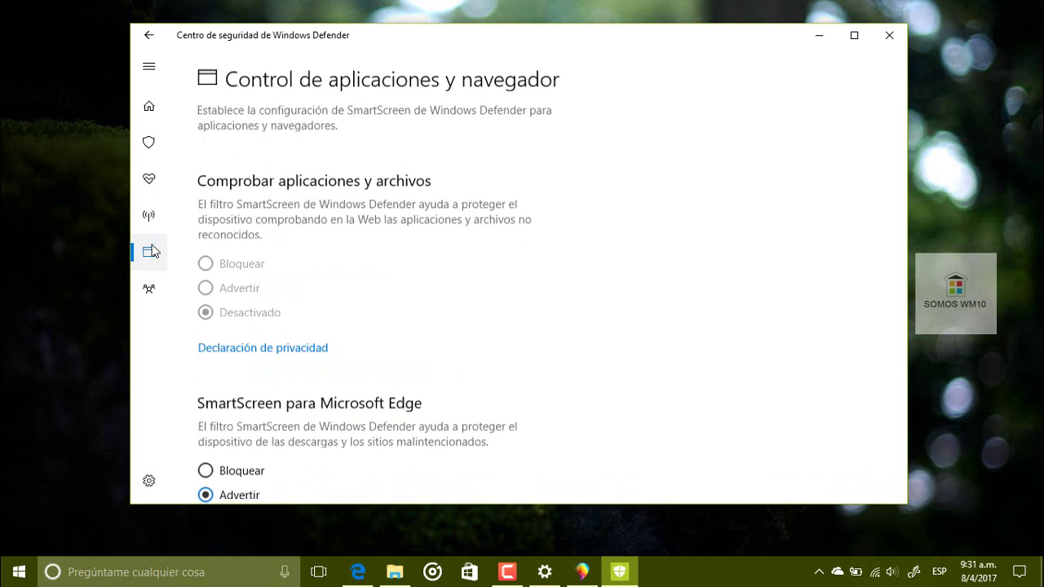
pyautogui.scroll(-3, 503, 244)
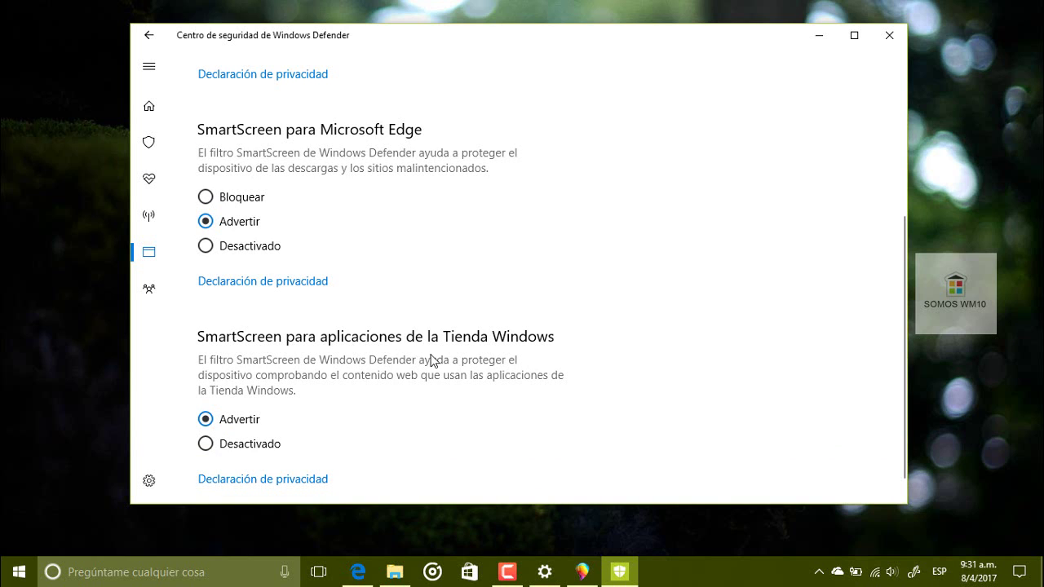
pyautogui.scroll(5, 426, 361)
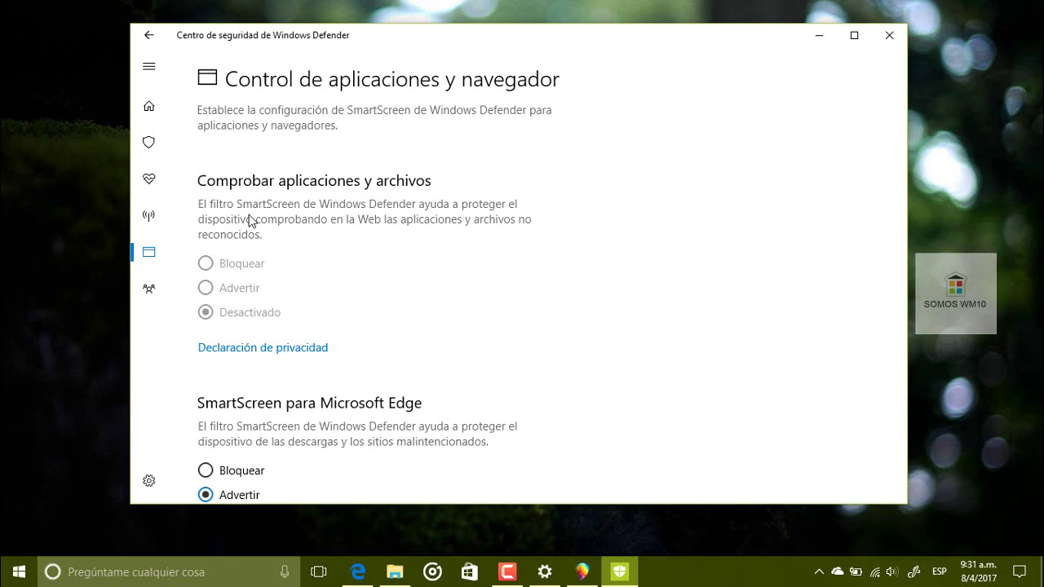
# Review the Opciones de familia section, return to the security center's home page and minimize the window
pyautogui.click(148, 289)
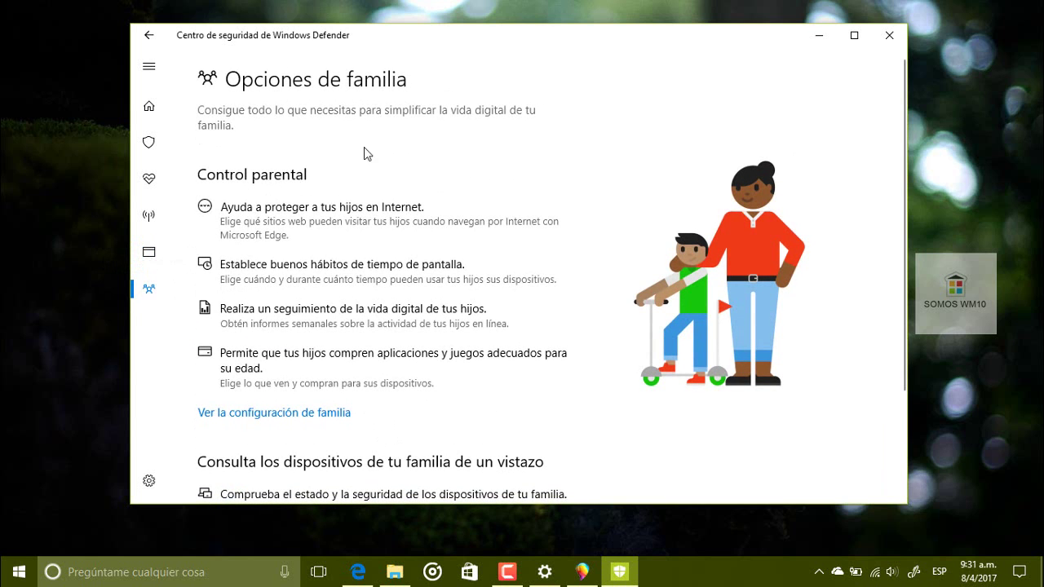
pyautogui.scroll(-3, 485, 299)
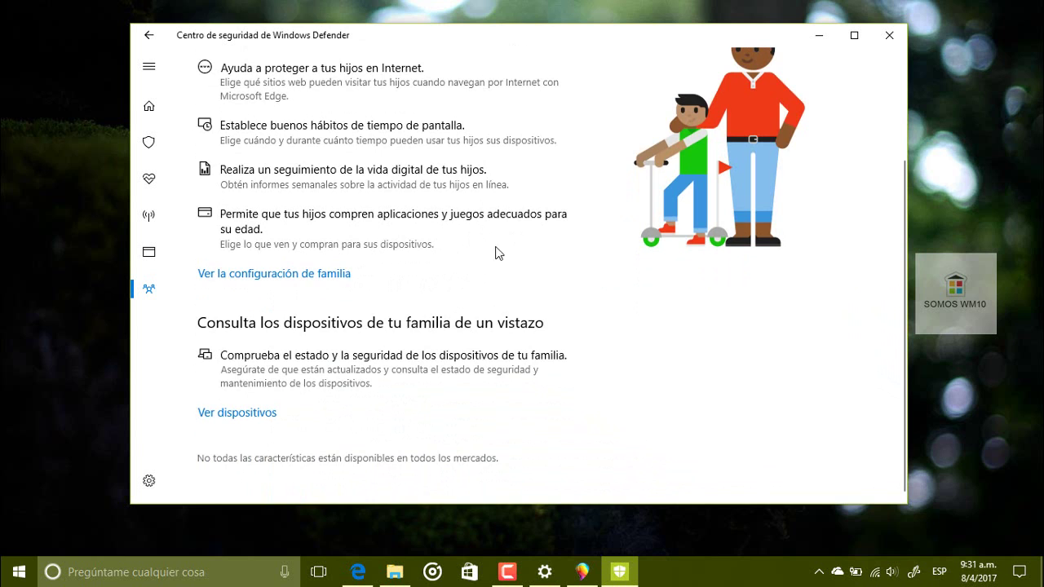
pyautogui.scroll(3, 489, 257)
pyautogui.scroll(-3, 466, 261)
pyautogui.click(148, 104)
pyautogui.moveTo(410, 47); pyautogui.dragTo(448, 66)
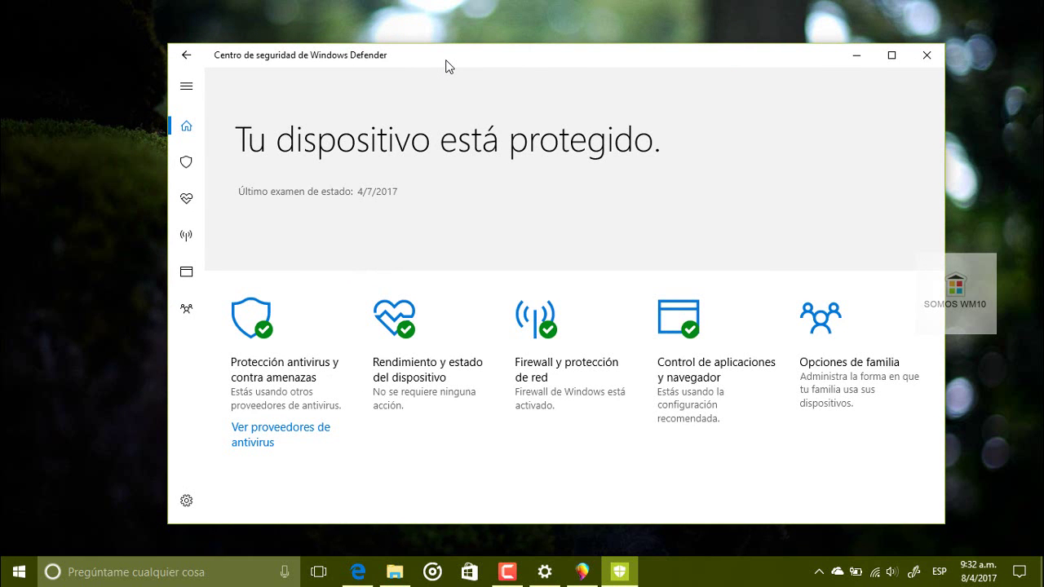
pyautogui.click(853, 57)
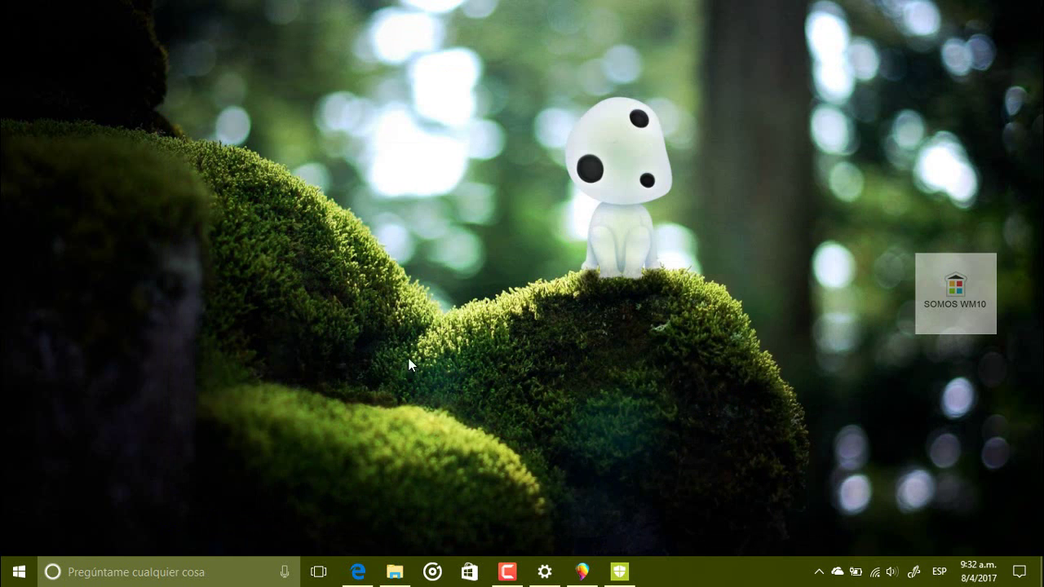
# Switch to Edge and run the downloaded MediaCreationTool.exe from the Download Windows 10 page
pyautogui.click(358, 568)
pyautogui.scroll(-1, 343, 260)
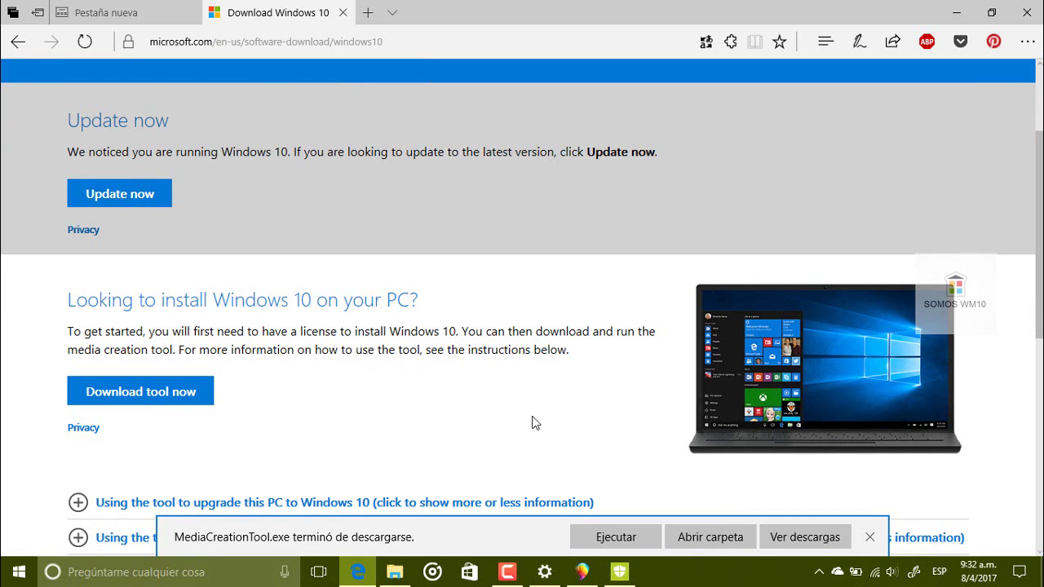
pyautogui.click(618, 538)
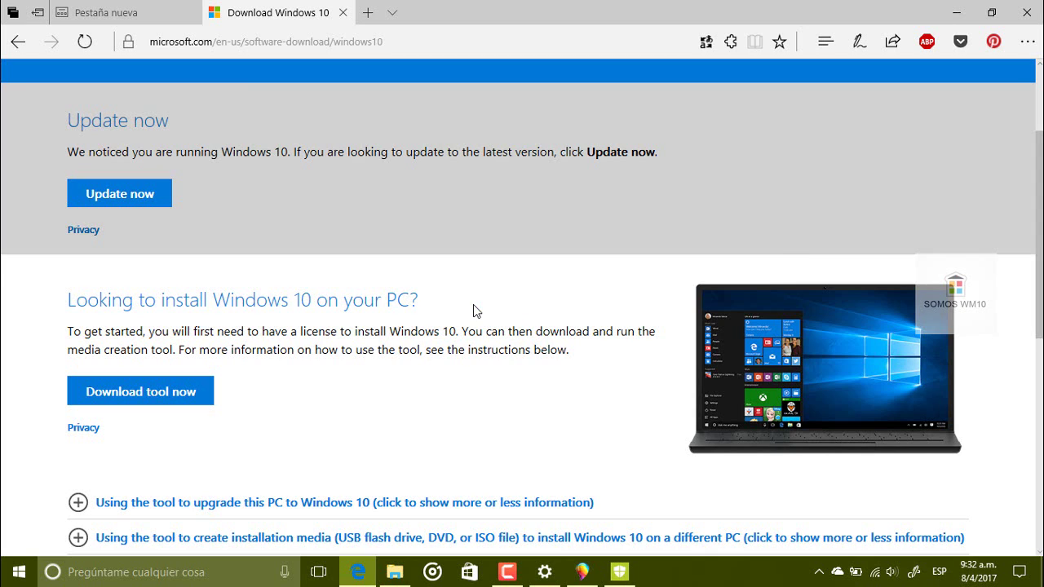
# Run winver to show the Windows version information, and move the Acerca de Windows window lower
pyautogui.press('super+r')
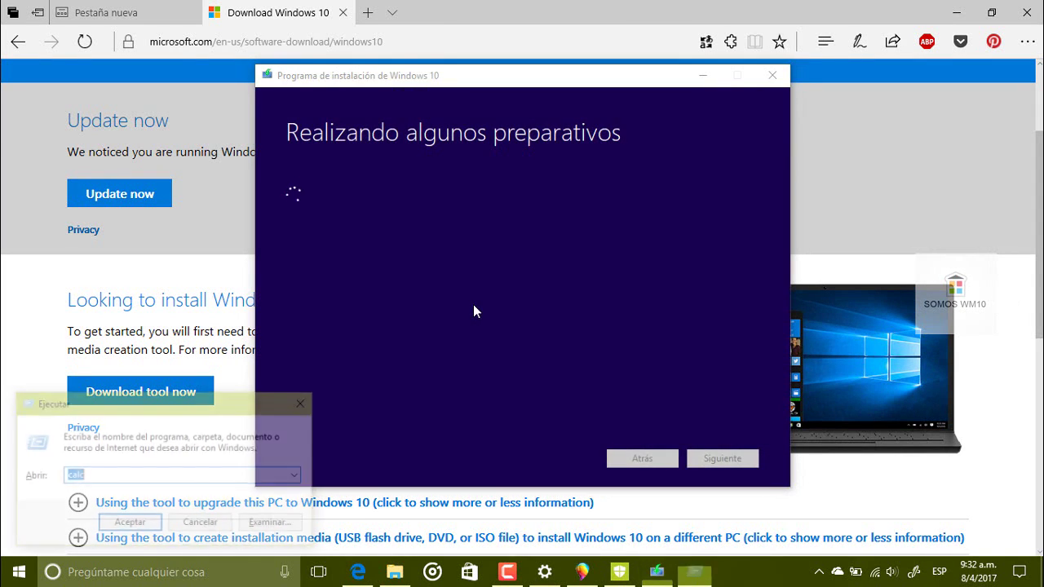
pyautogui.press('BackSpace')
pyautogui.write('wi')
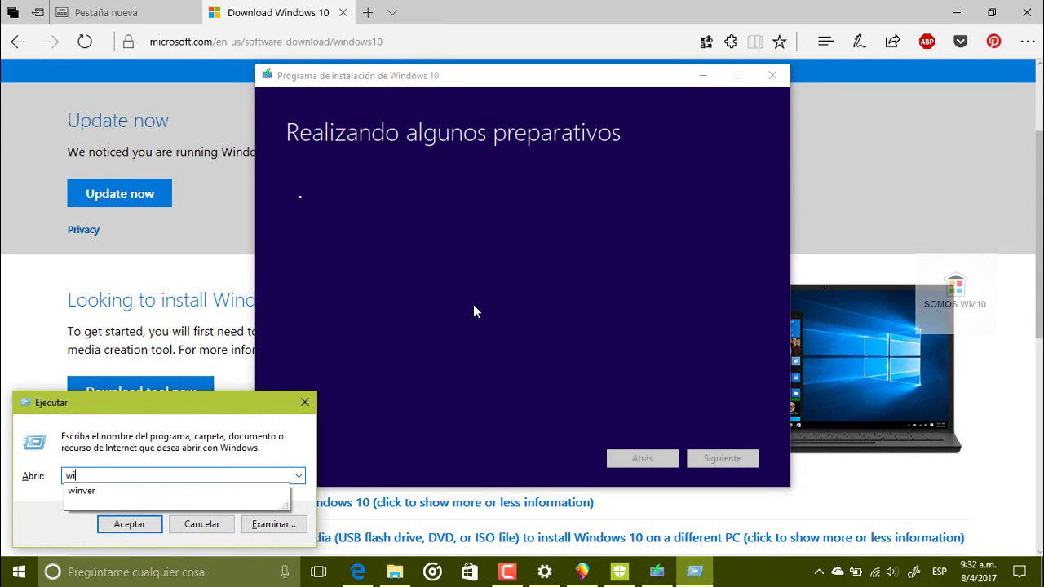
pyautogui.press('Down')
pyautogui.press('Return')
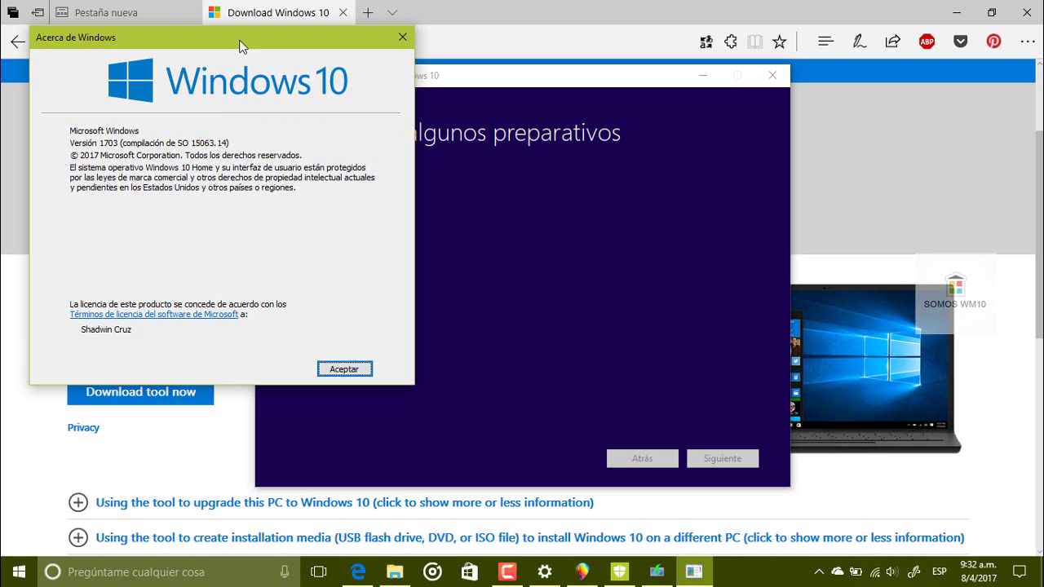
pyautogui.moveTo(235, 38); pyautogui.dragTo(219, 126)
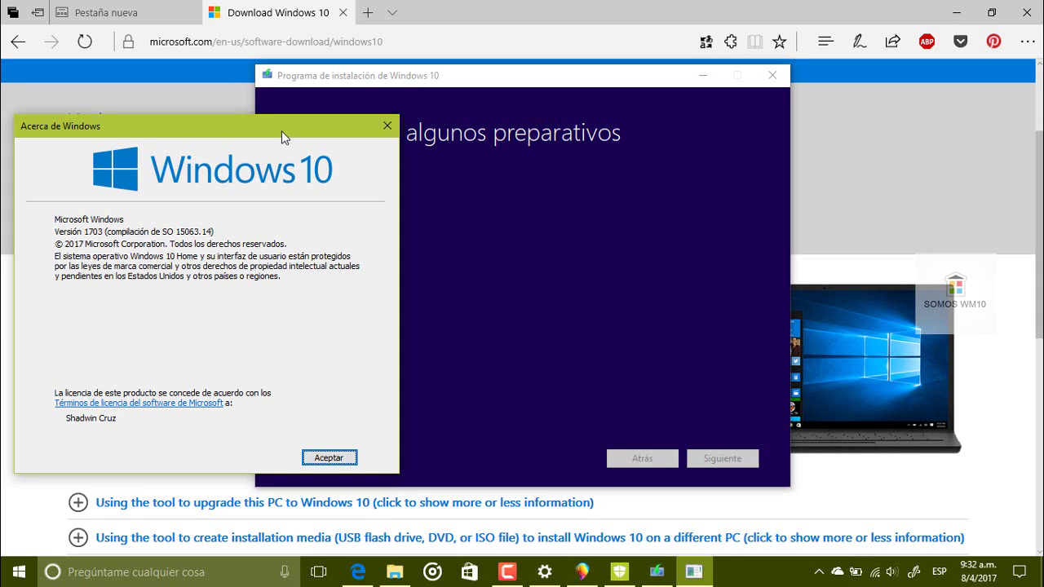
# Accept the Media Creation Tool licence terms in the Windows 10 installer and close the Acerca de Windows window
pyautogui.click(546, 70)
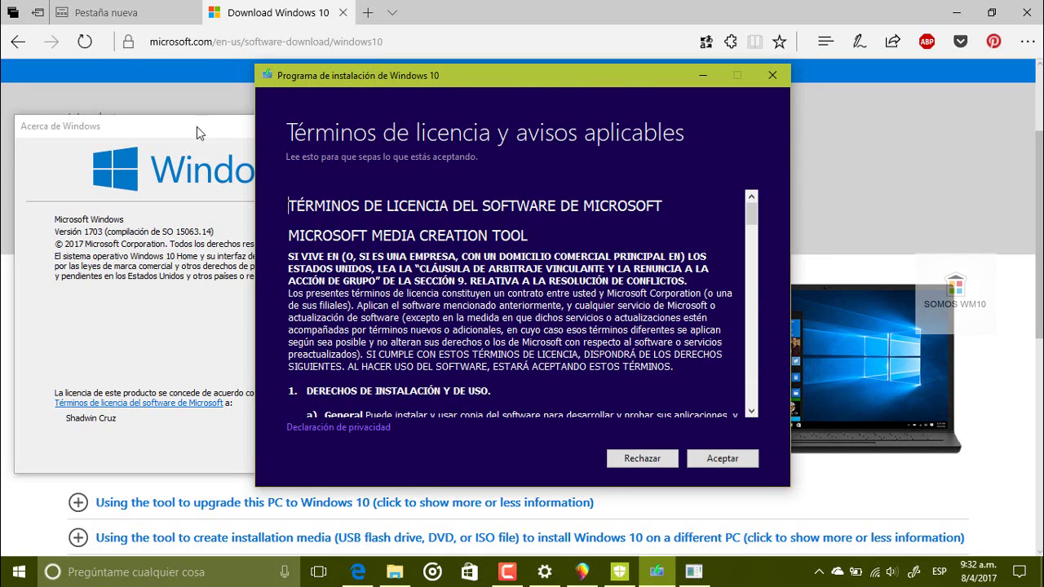
pyautogui.click(715, 461)
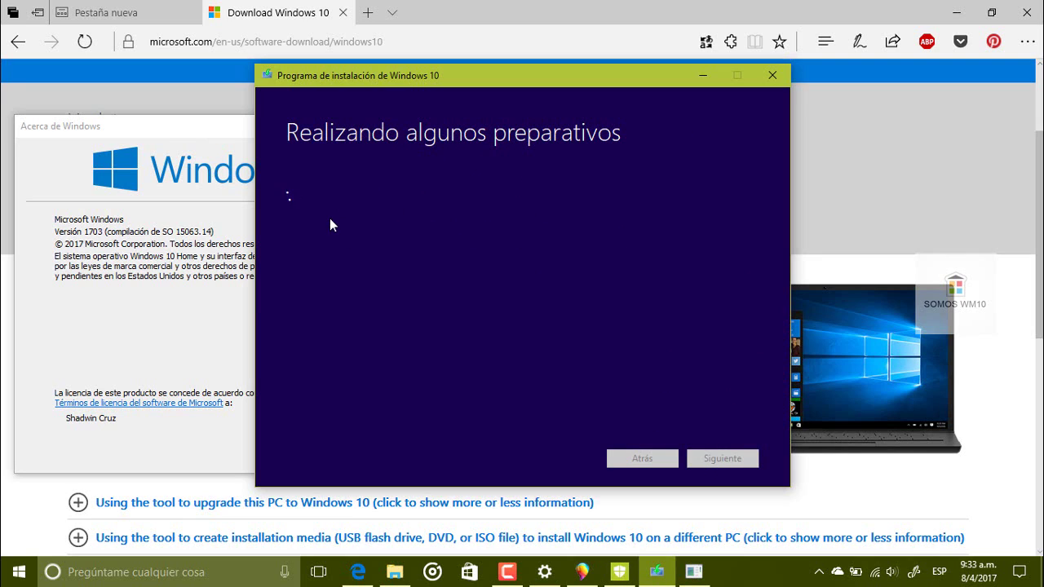
pyautogui.moveTo(132, 122); pyautogui.dragTo(122, 111)
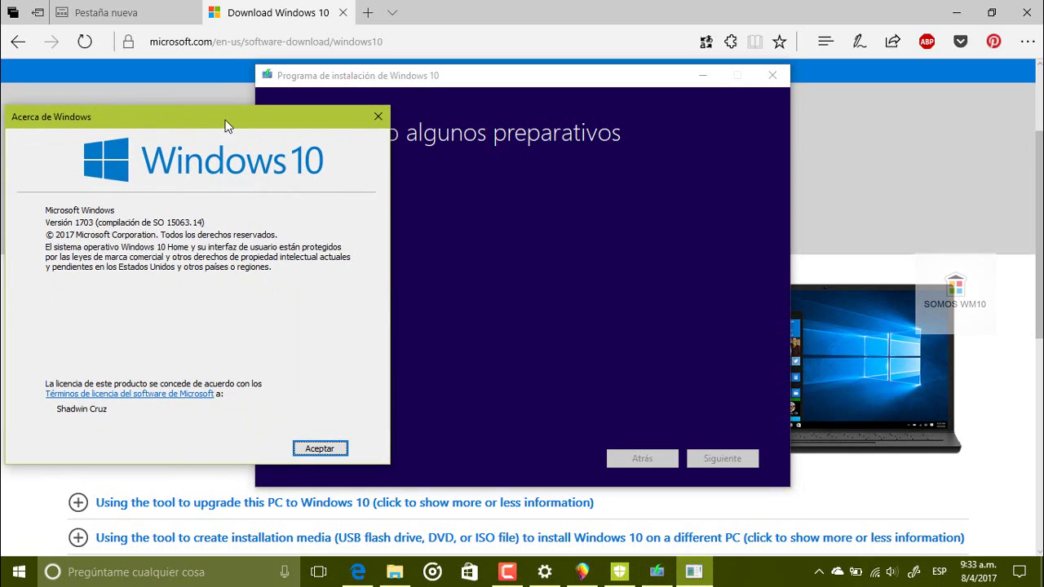
pyautogui.moveTo(221, 124); pyautogui.dragTo(314, 126)
pyautogui.click(414, 451)
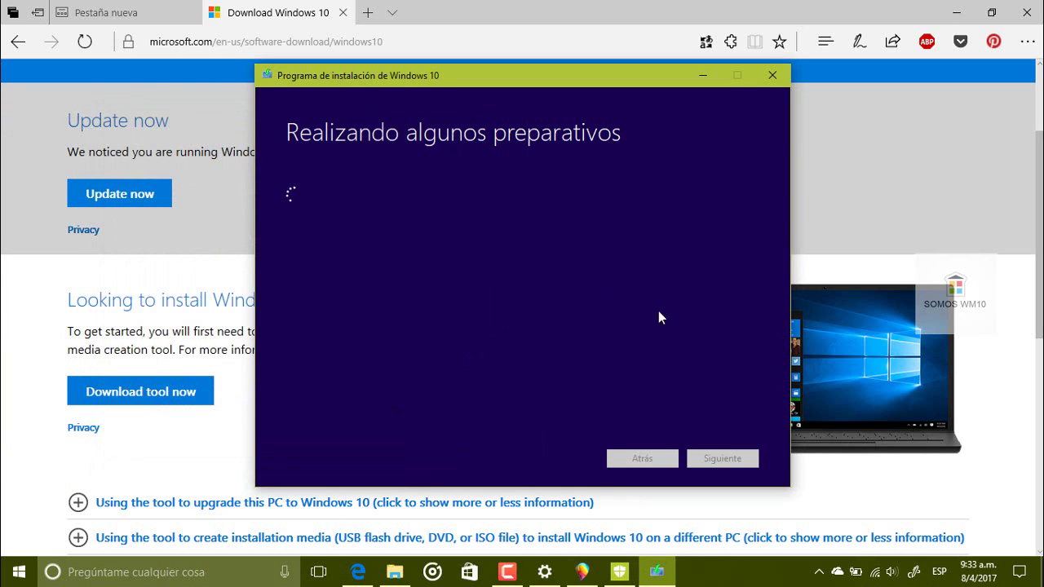
# Switch to Configuración, open Programa Windows Insider under Actualización y seguridad, and review the release frequency options, keeping Release Preview
pyautogui.click(1019, 577)
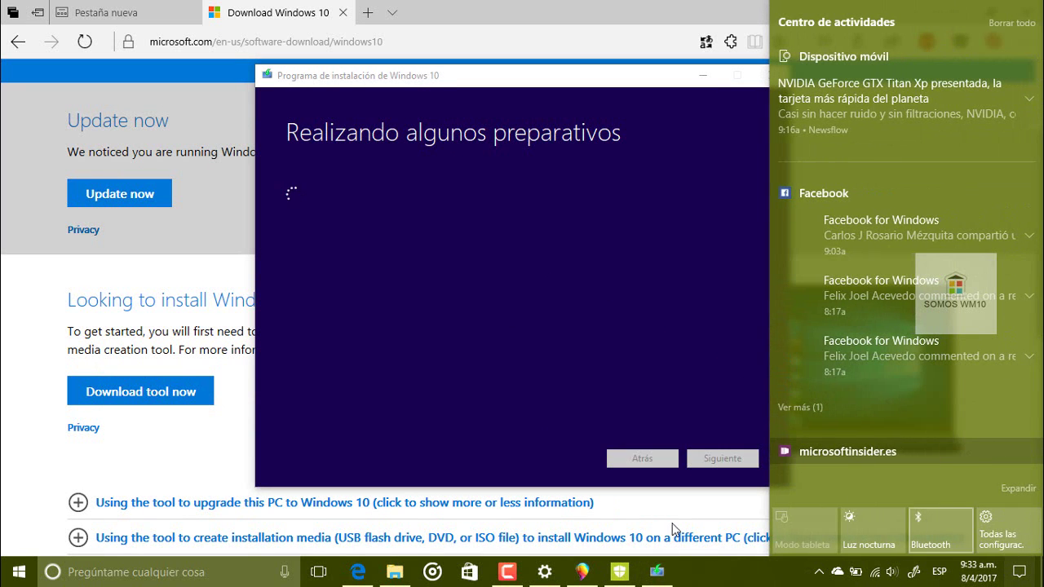
pyautogui.click(545, 572)
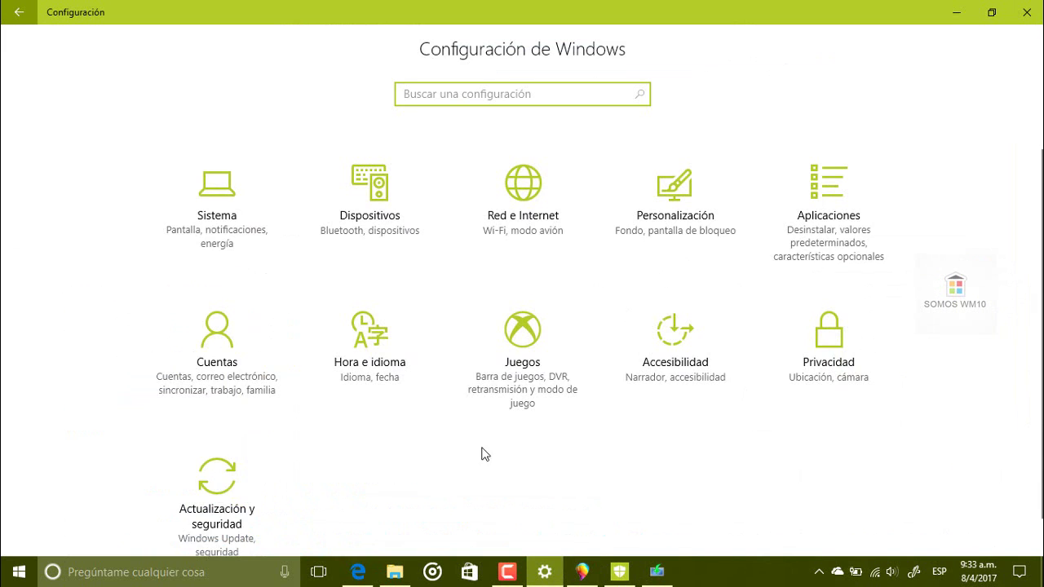
pyautogui.scroll(-2, 391, 459)
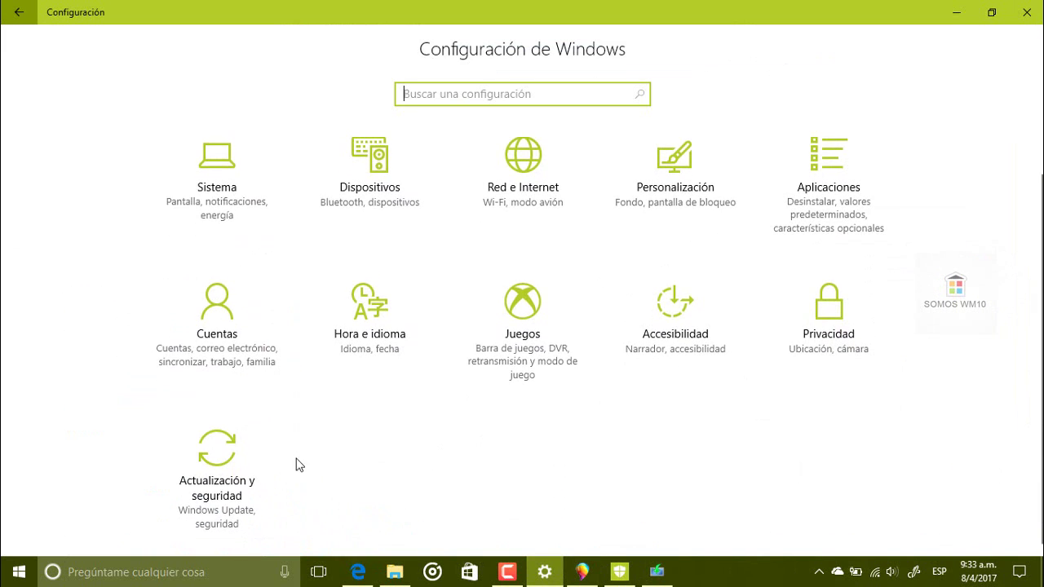
pyautogui.click(196, 449)
pyautogui.click(115, 468)
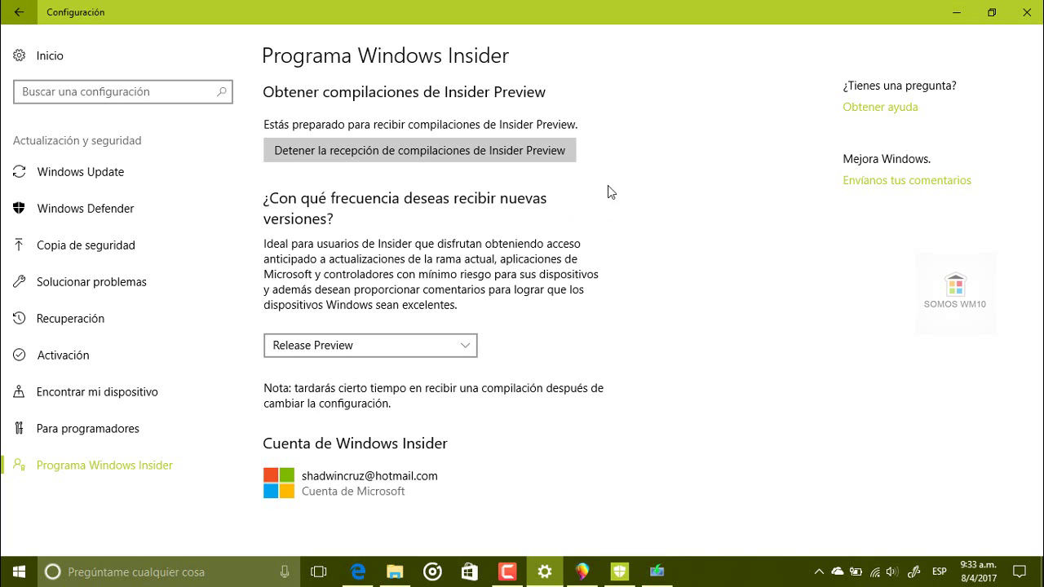
pyautogui.click(466, 345)
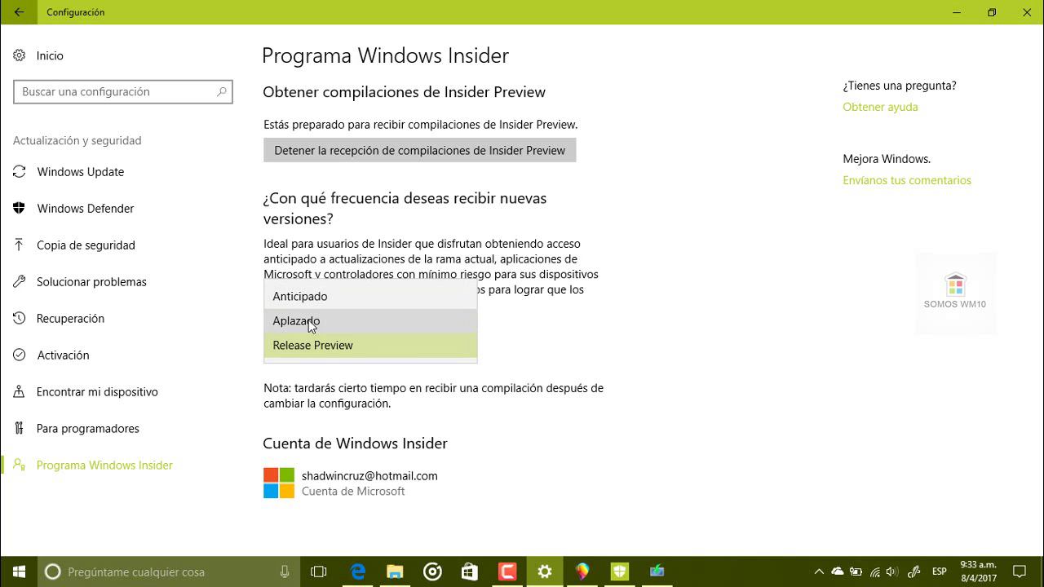
pyautogui.click(375, 348)
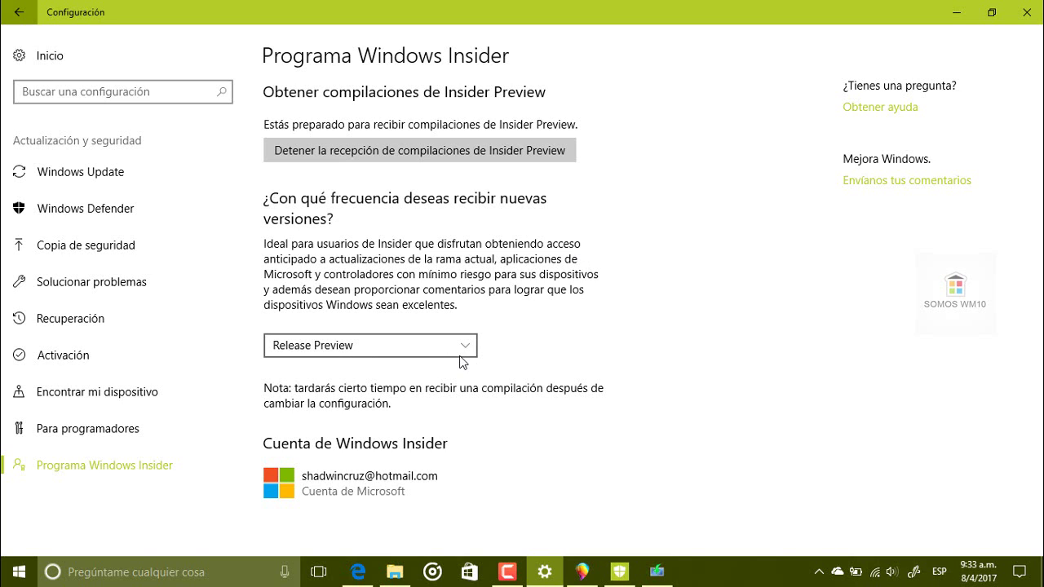
# Switch to the Windows 10 installer, choose to create installation media for another PC, and continue to the language, architecture and edition page
pyautogui.click(656, 573)
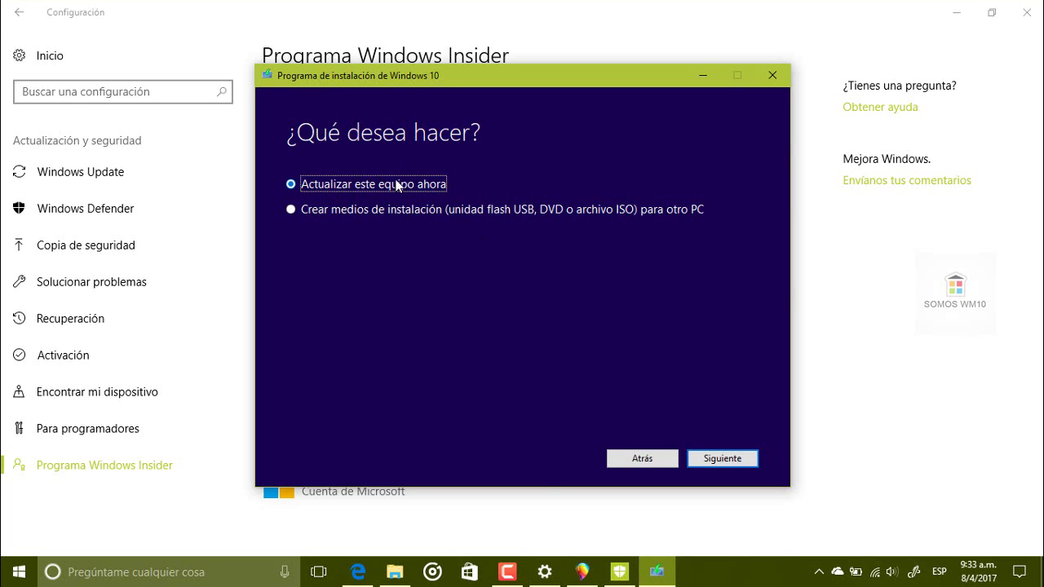
pyautogui.click(318, 212)
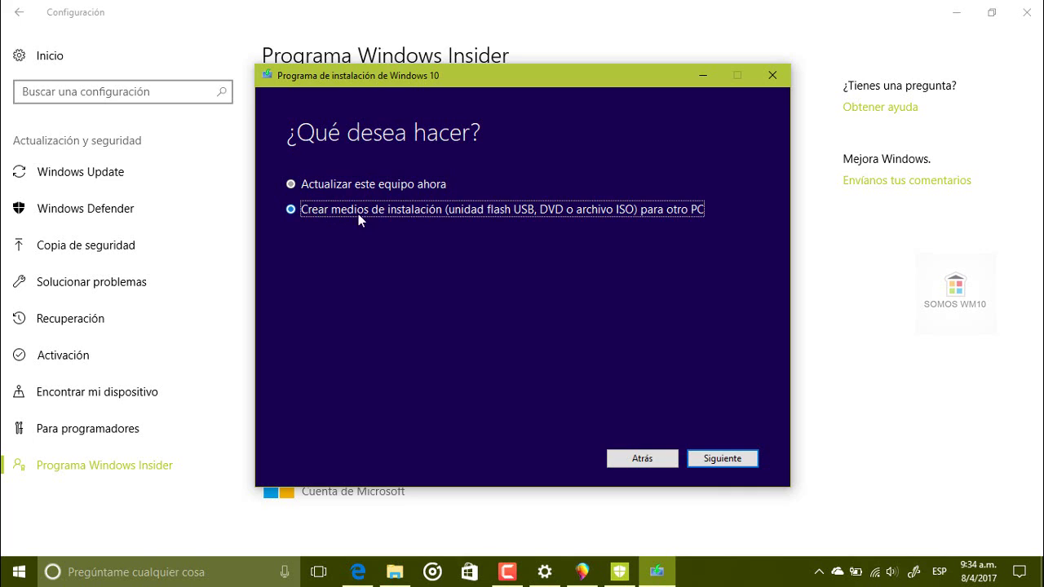
pyautogui.click(721, 459)
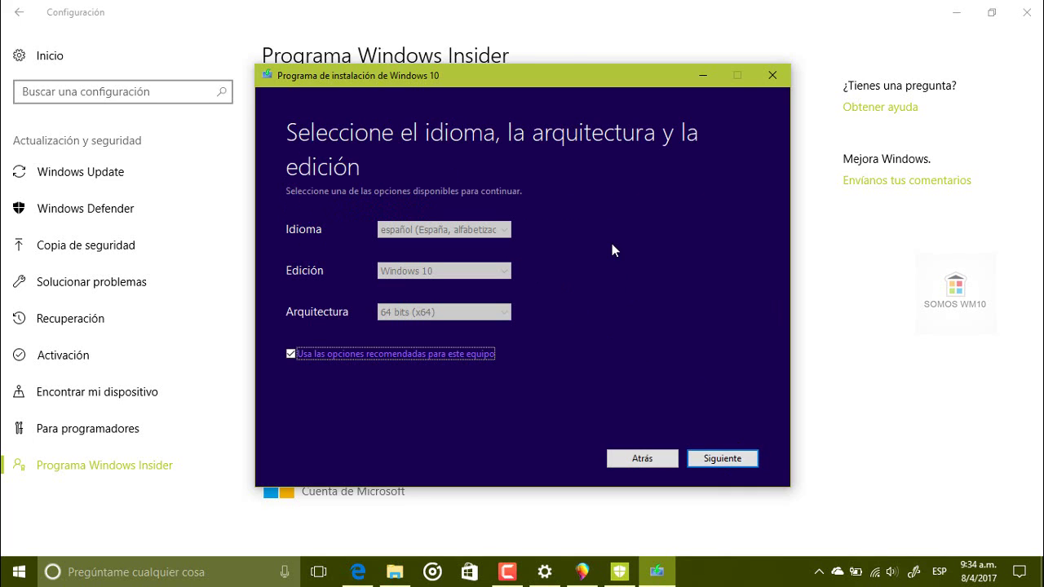
# Turn off the recommended options for this PC and review the Idioma, Edición and Arquitectura choices, keeping their current selections
pyautogui.click(290, 355)
pyautogui.click(504, 231)
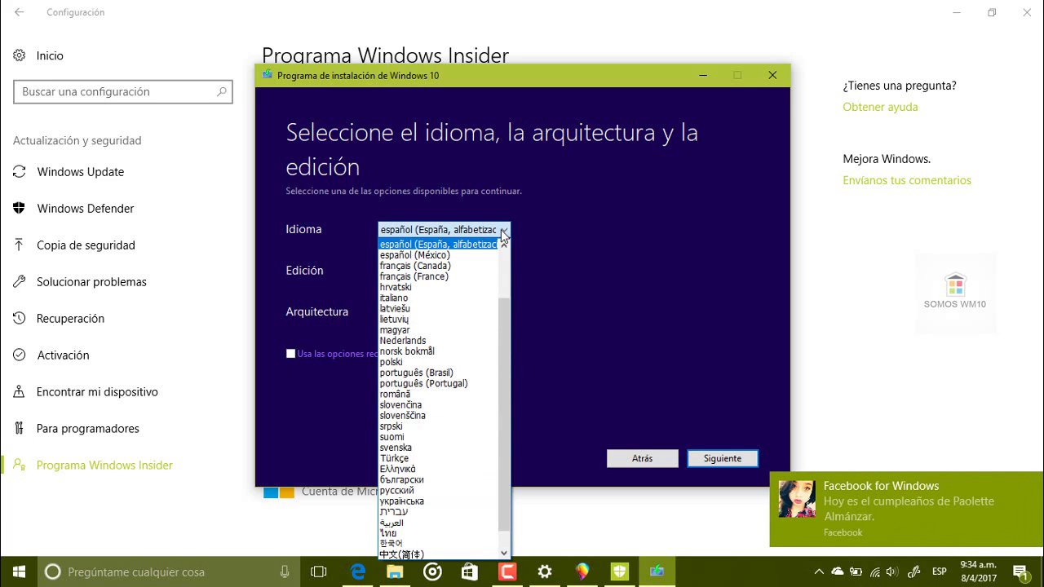
pyautogui.click(500, 232)
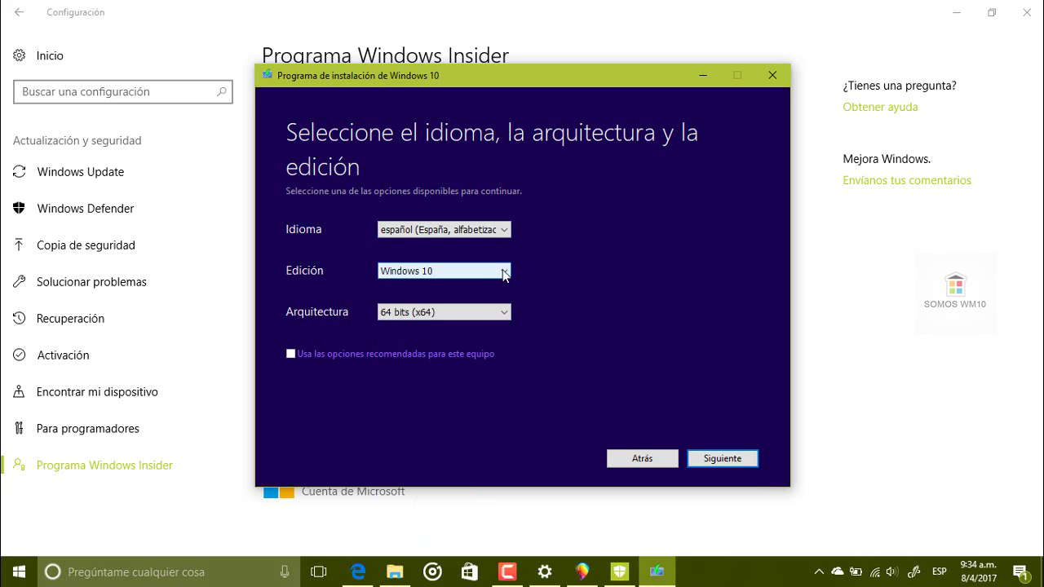
pyautogui.click(496, 275)
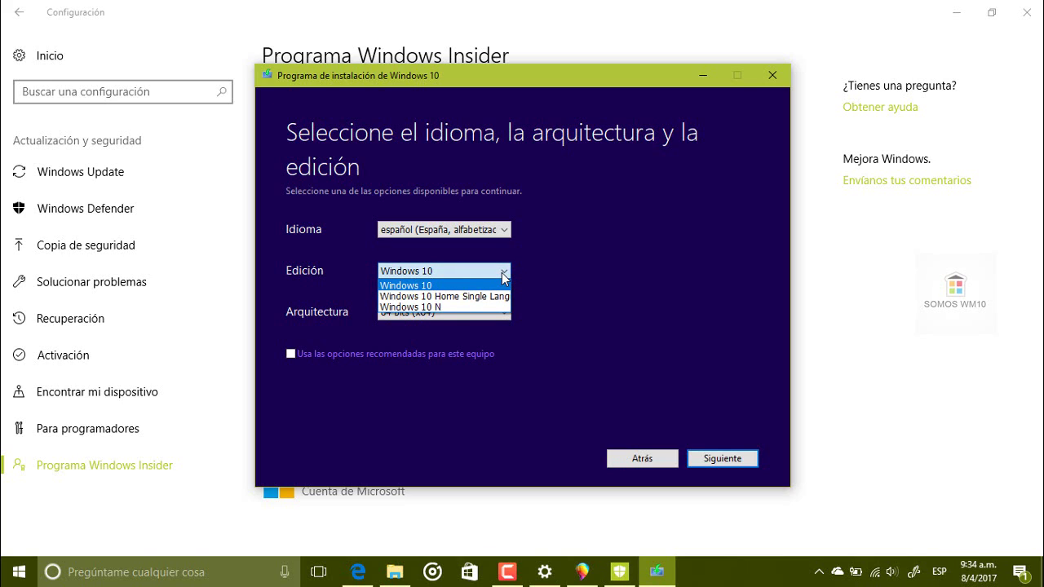
pyautogui.click(503, 278)
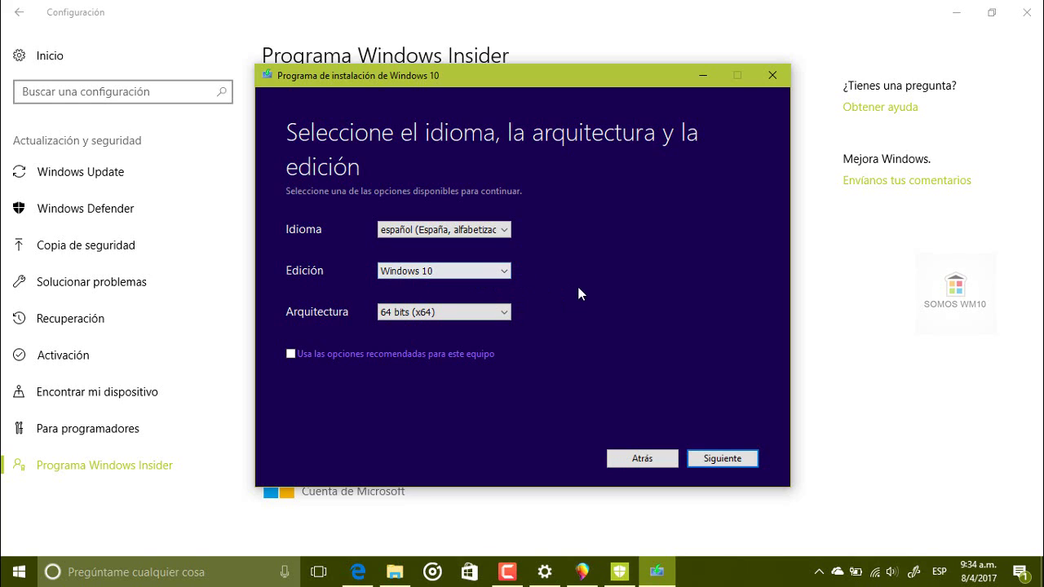
pyautogui.click(502, 313)
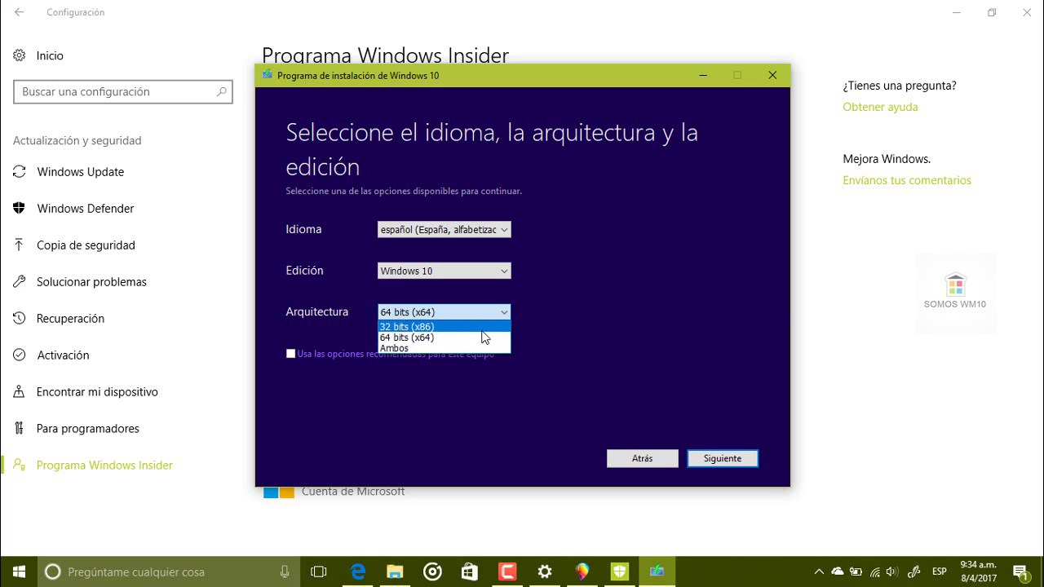
pyautogui.click(581, 321)
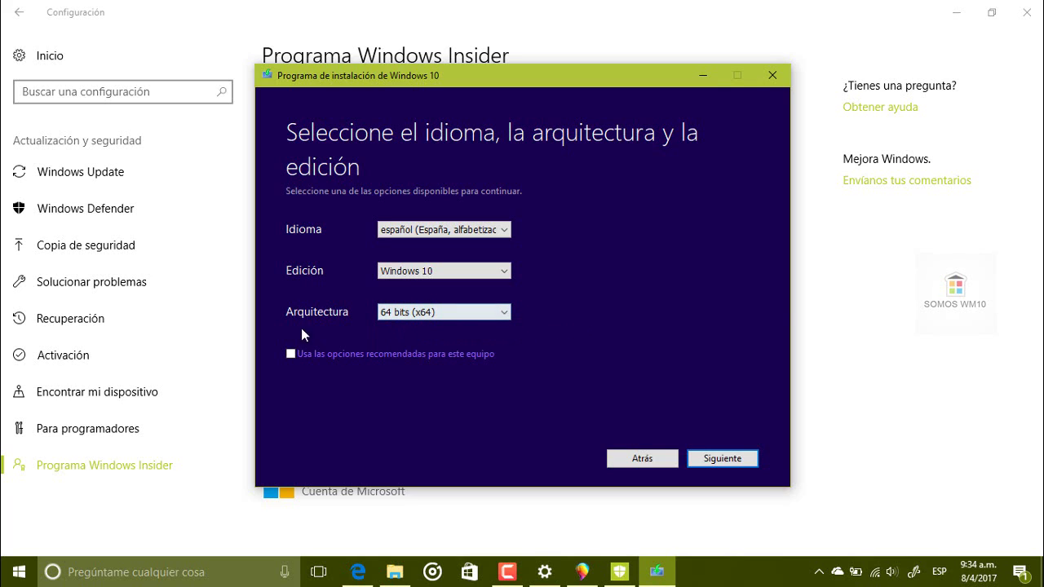
# Open the Sistema information page in Configuración and examine the Windows edition, version and system type under Acerca de
pyautogui.rightClick(20, 577)
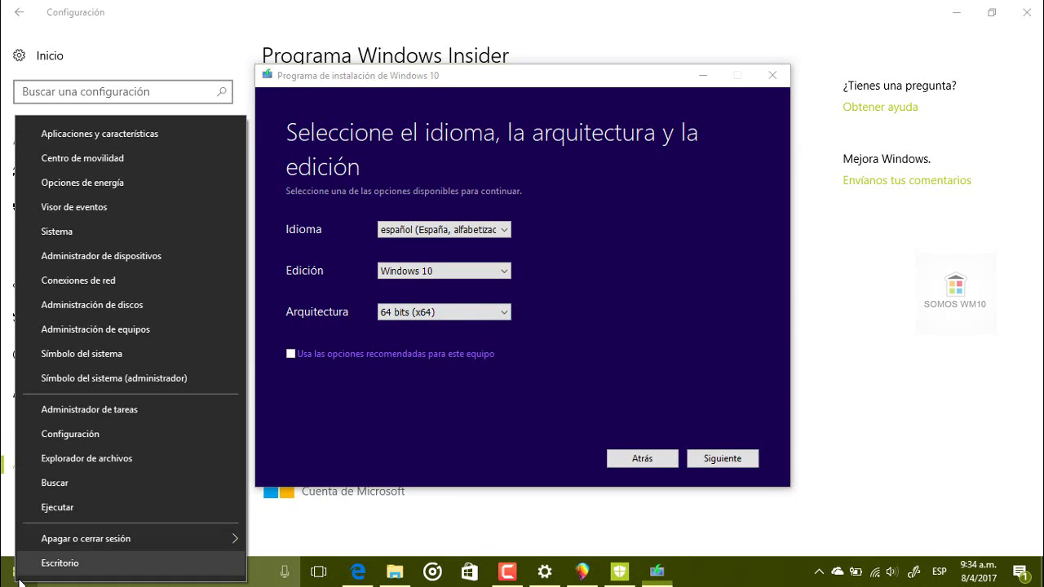
pyautogui.click(64, 231)
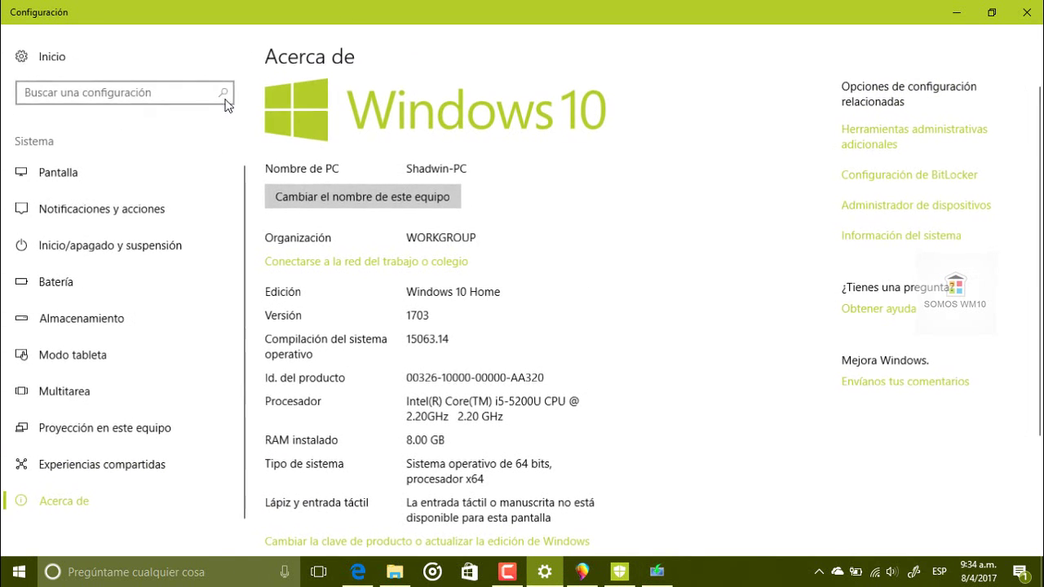
pyautogui.scroll(-3, 559, 301)
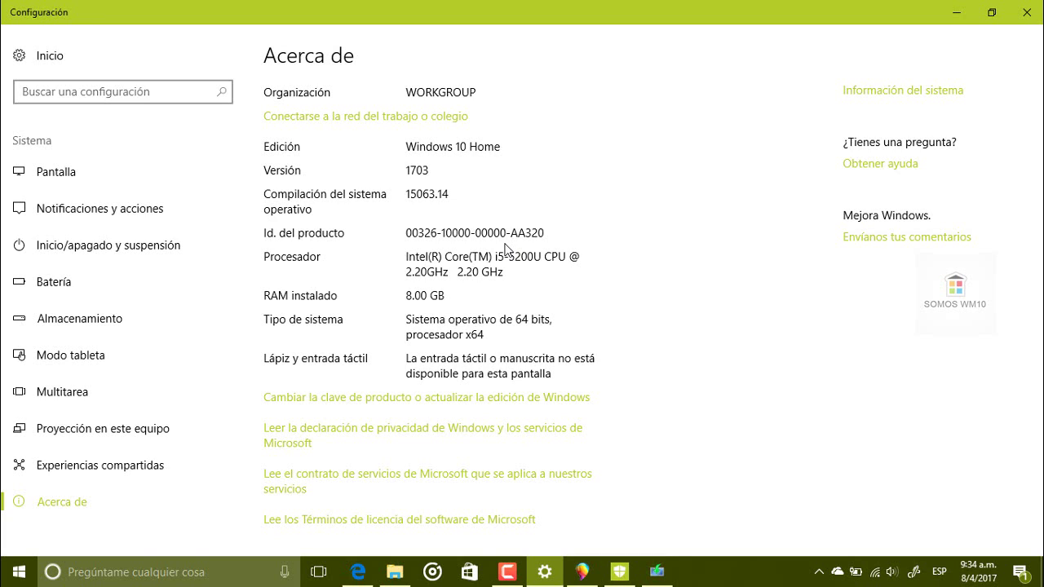
# Minimise Configuración, then close the Windows 10 installer and confirm exiting it
pyautogui.click(958, 18)
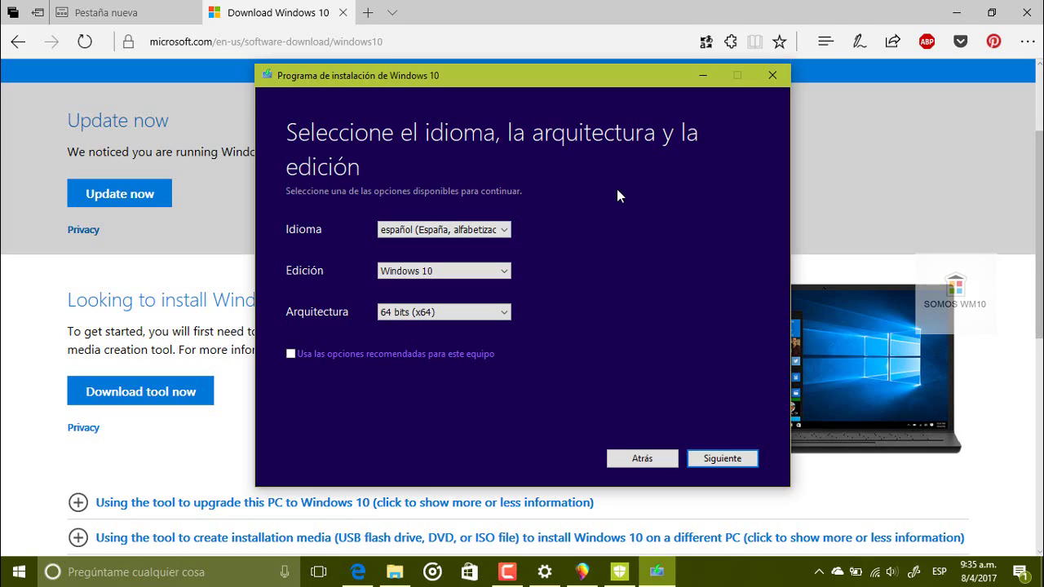
pyautogui.click(773, 77)
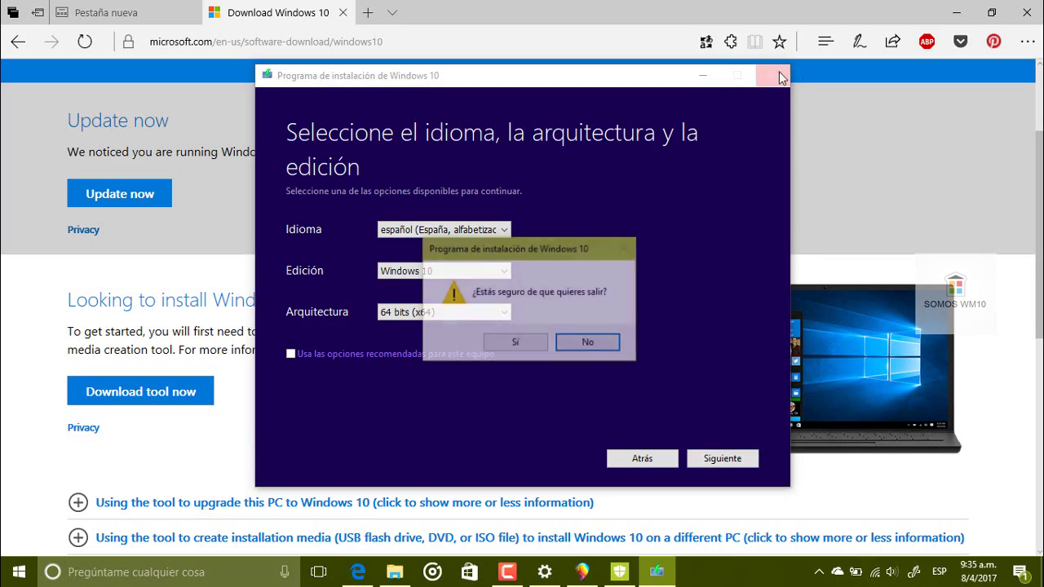
pyautogui.click(512, 346)
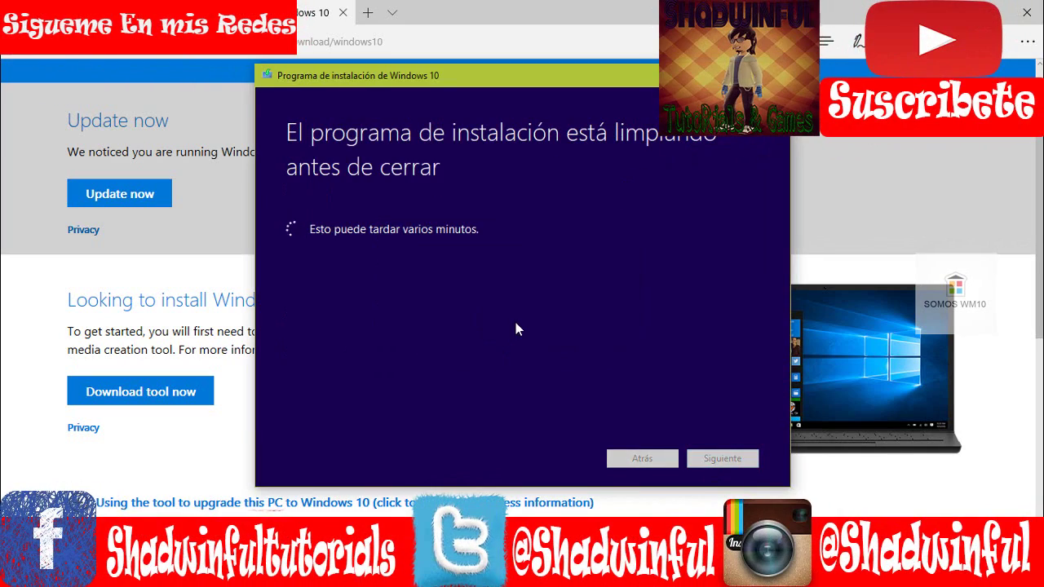